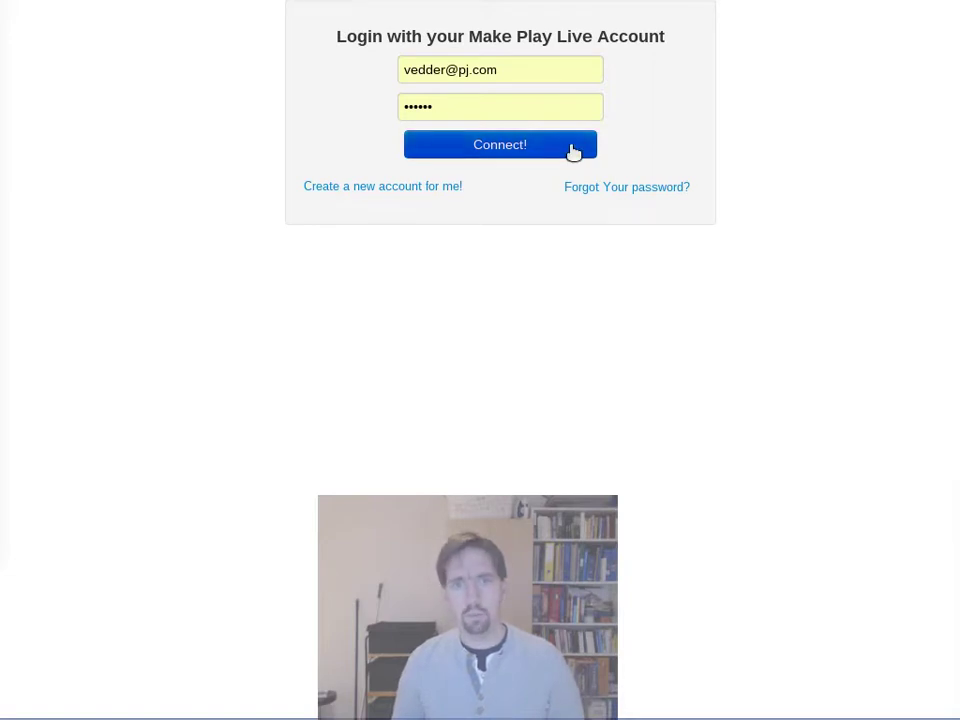
Step: Sign in to the Make Play Live account using the filled-in credentials
click(573, 150)
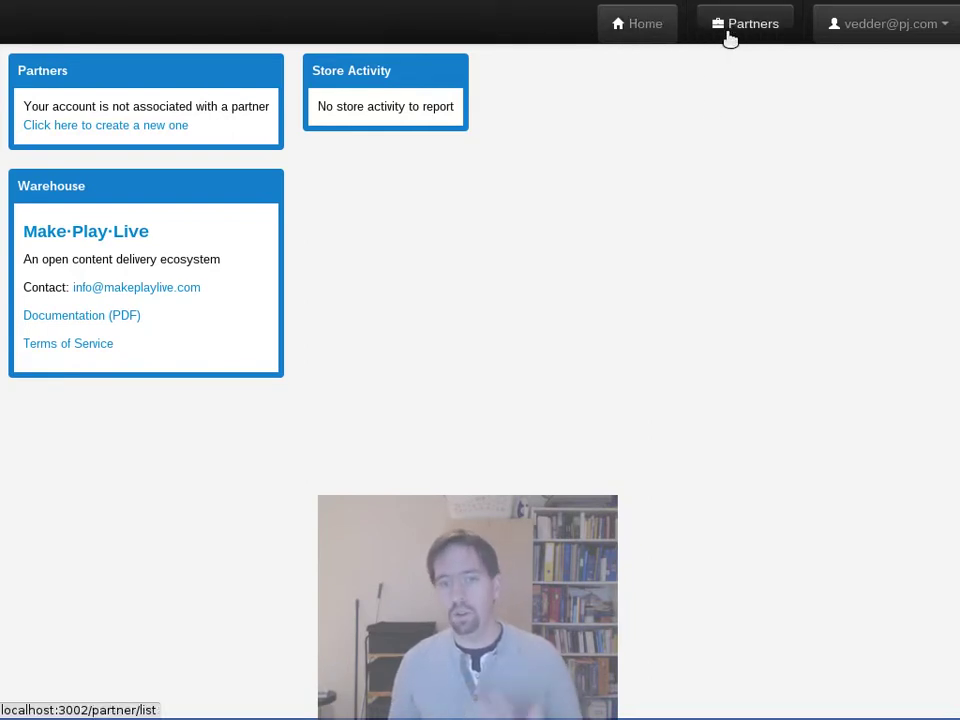
click(850, 20)
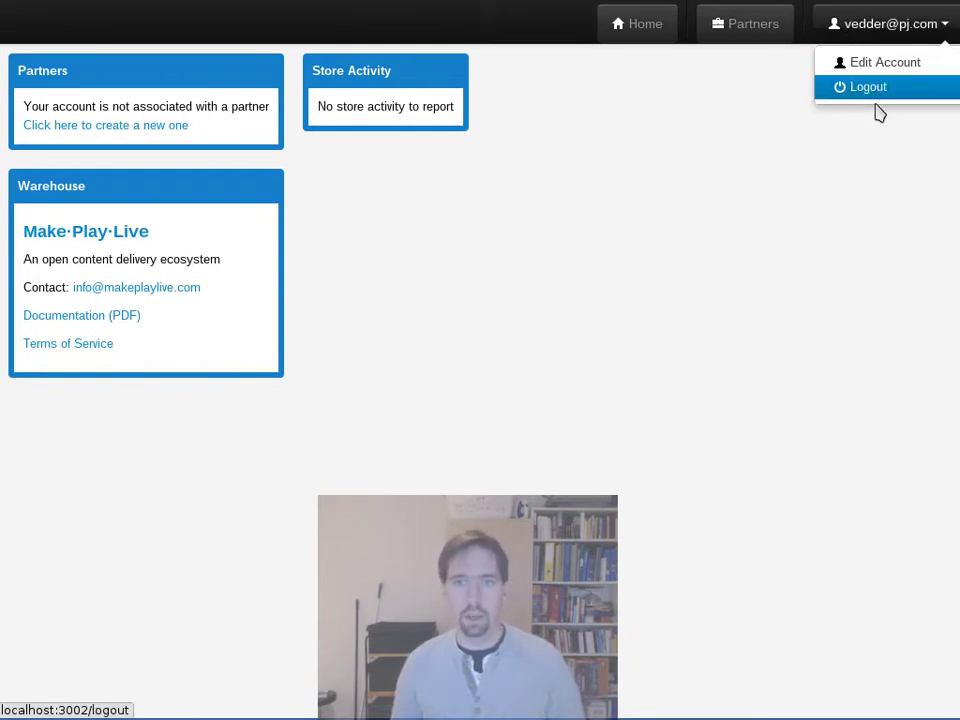
click(563, 289)
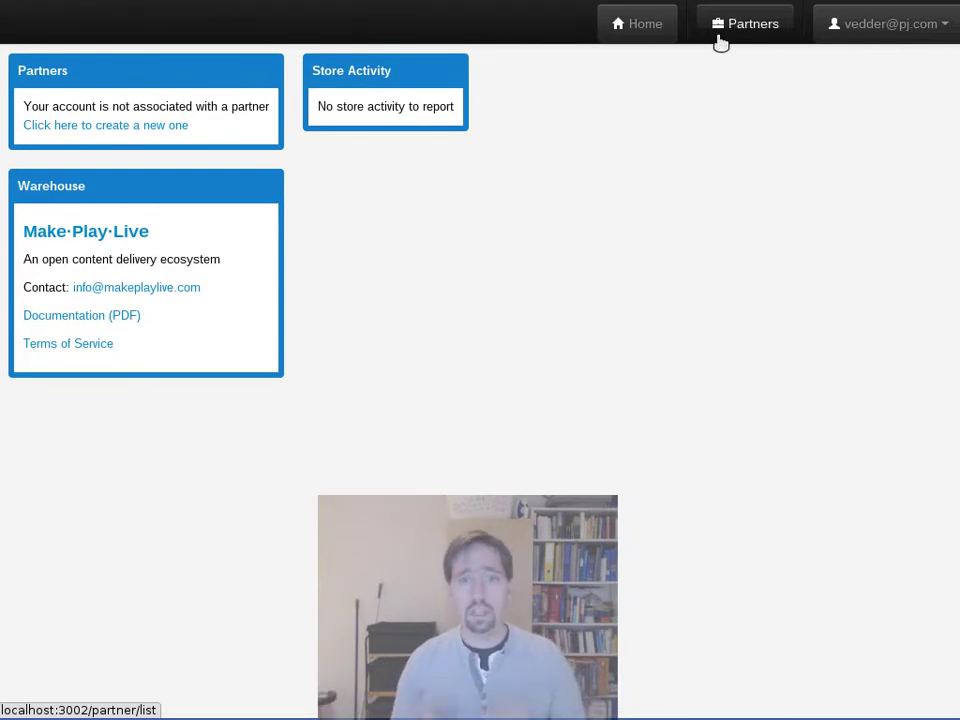
Step: Go to the Partners page, which shows an empty partner list
click(721, 42)
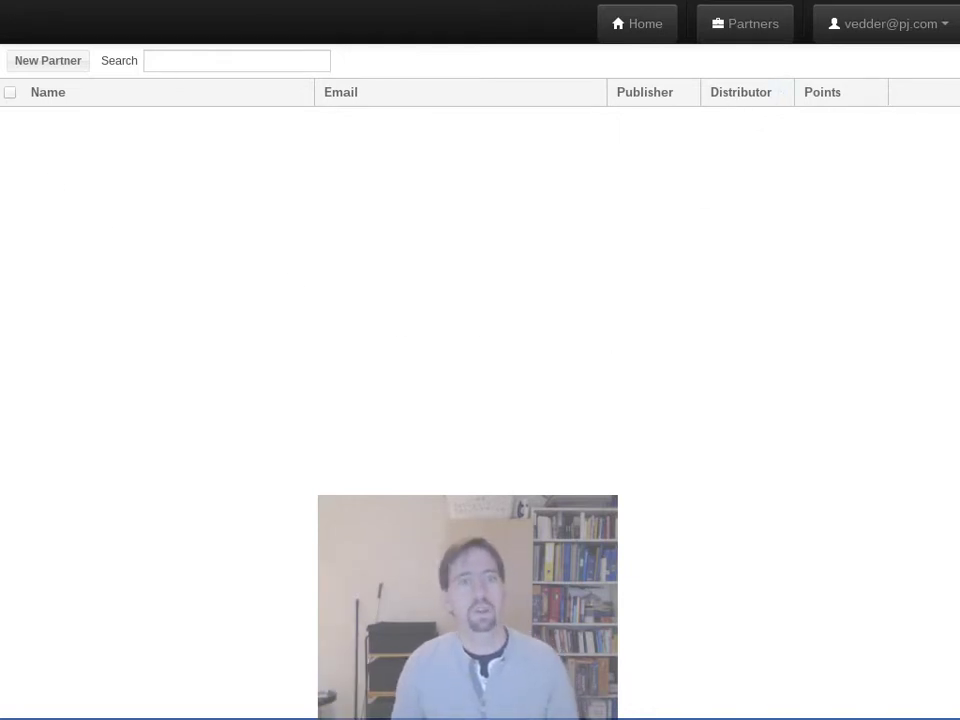
Step: Start a new partner named Pearl Jam and confirm representing that organization
click(47, 66)
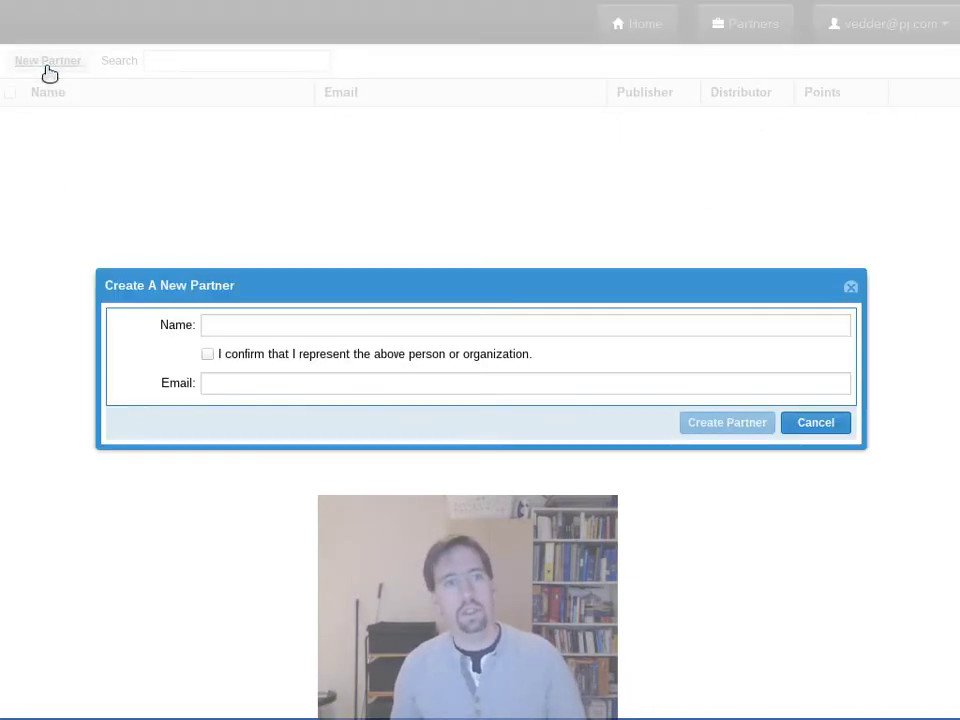
click(224, 325)
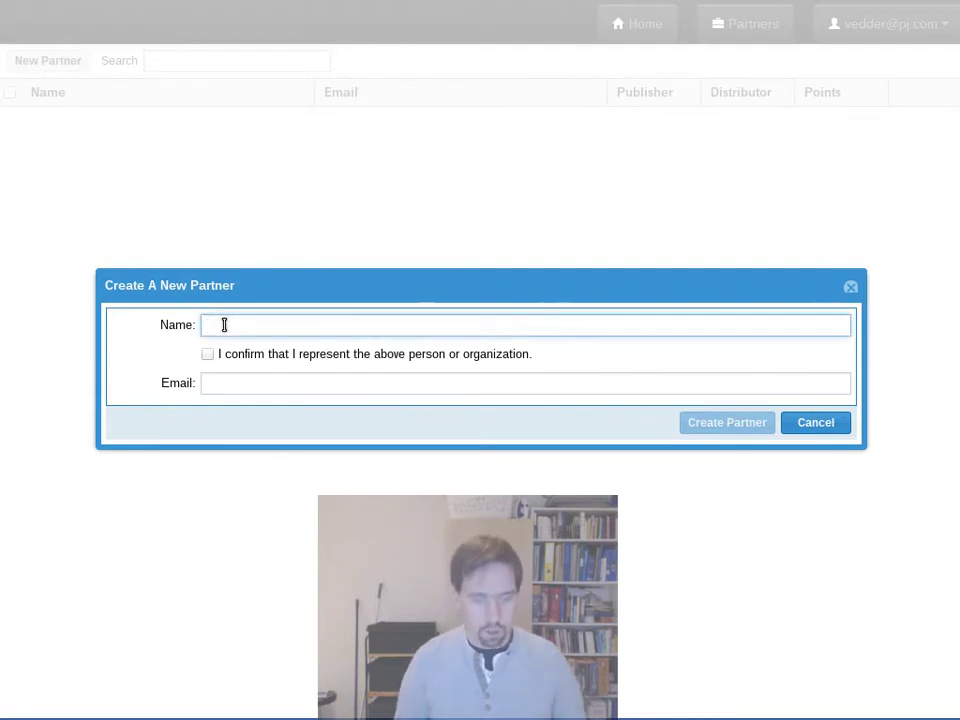
text(Pearl Jam)
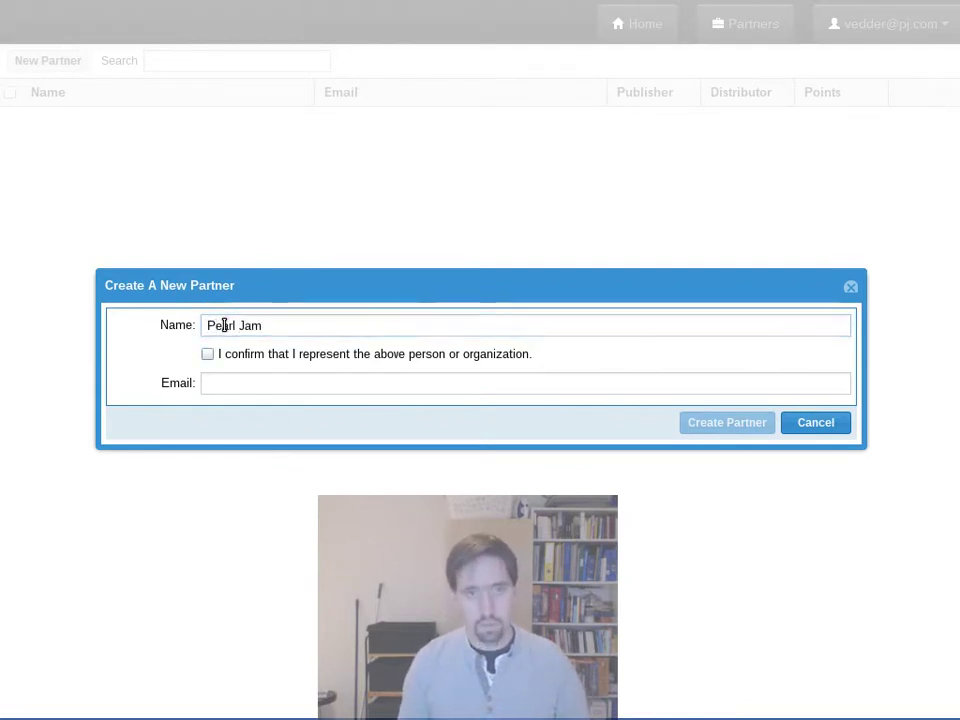
click(329, 361)
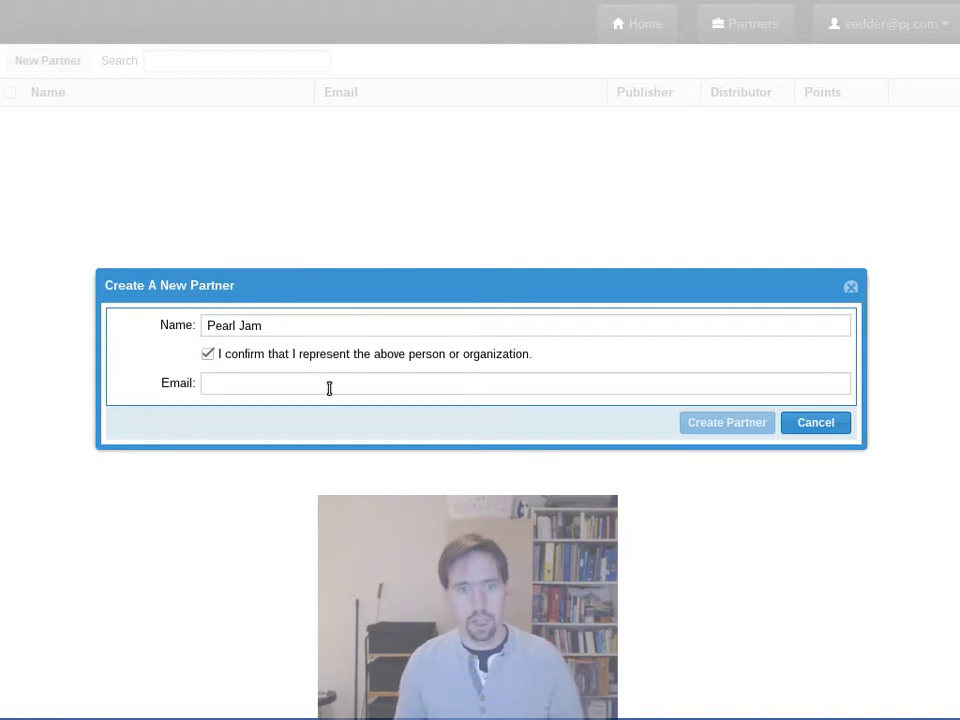
Step: Enter the band's e-mail address, correcting typos, and create the Pearl Jam partner
click(336, 390)
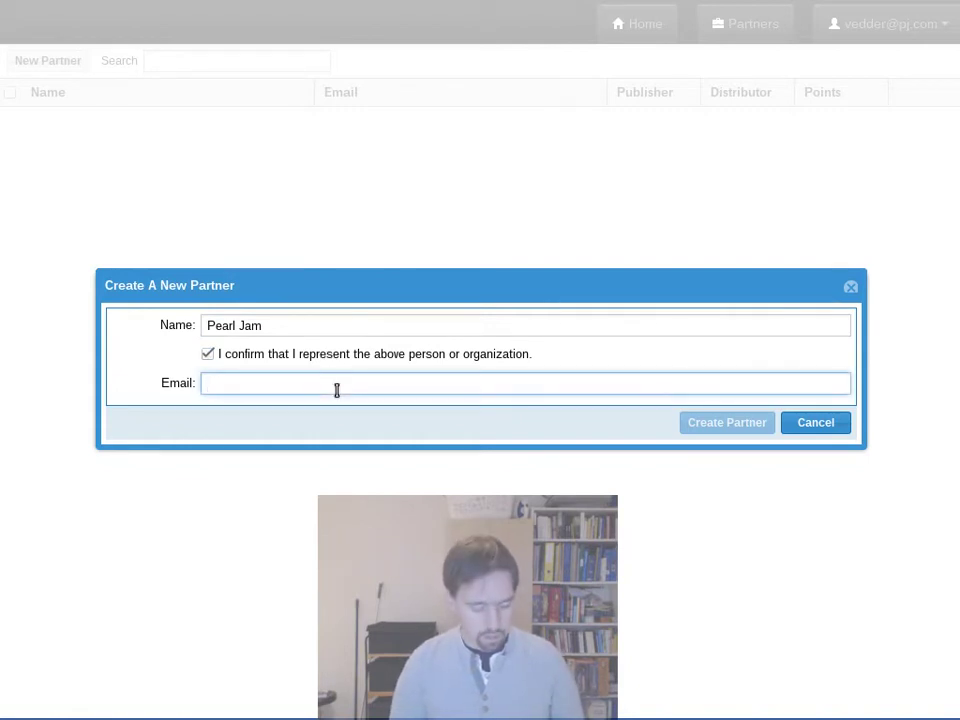
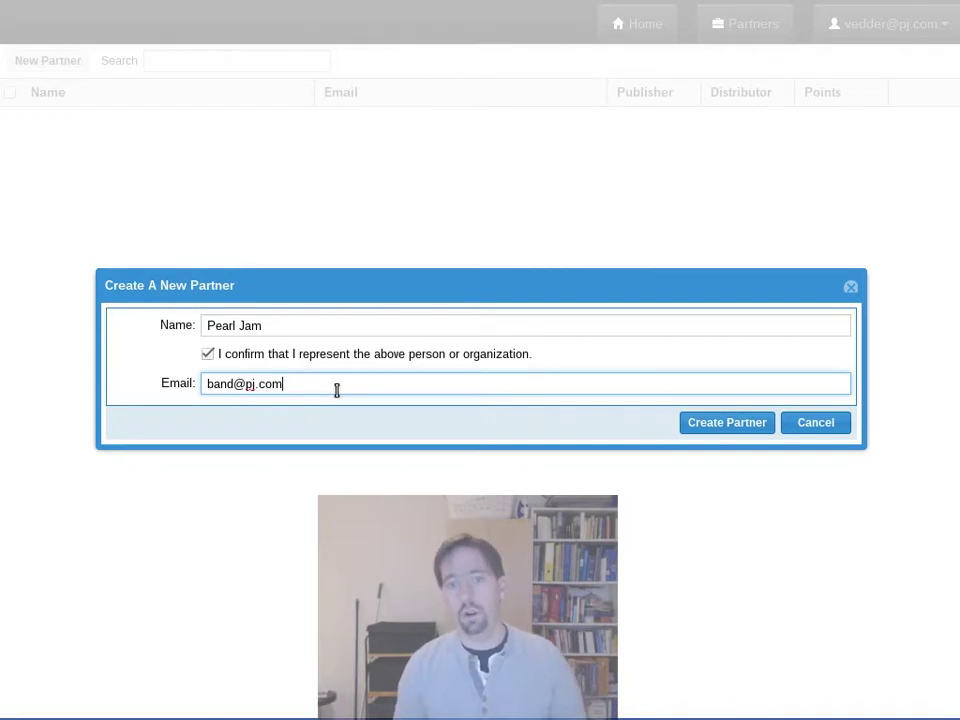
click(700, 425)
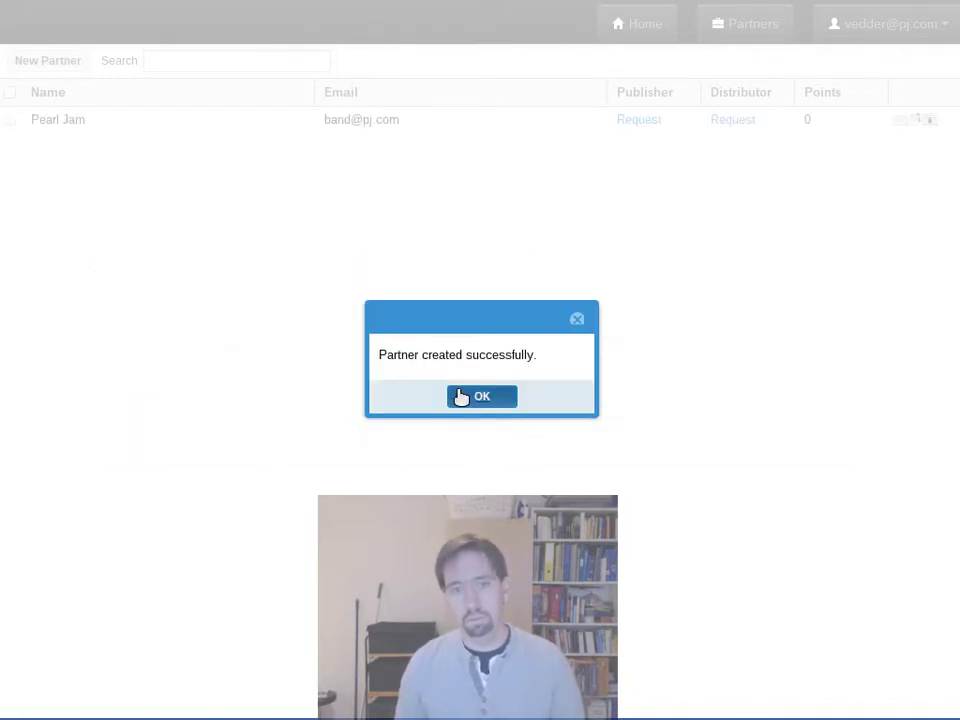
Step: Dismiss the creation notice and inspect Pearl Jam's name and e-mail without changing them
click(461, 398)
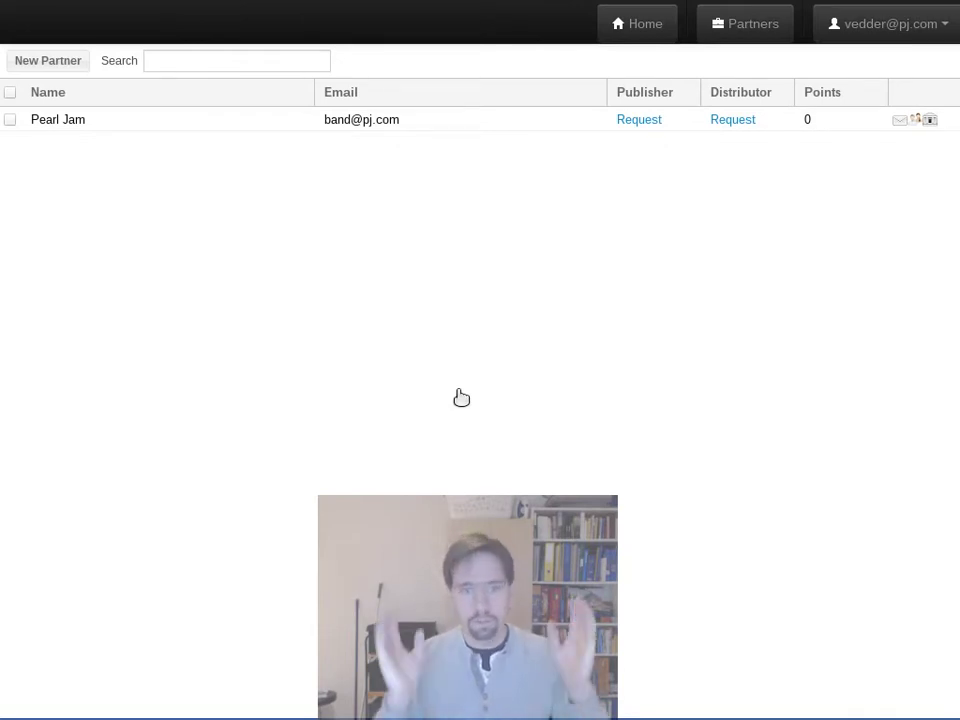
click(516, 122)
click(579, 176)
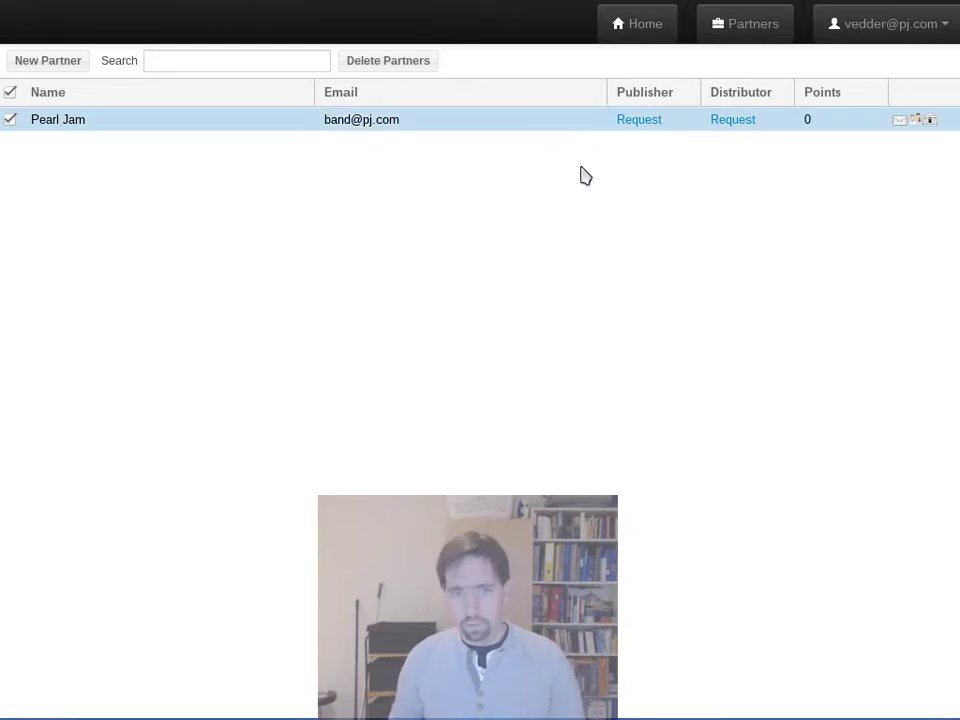
click(154, 122)
click(478, 126)
click(443, 216)
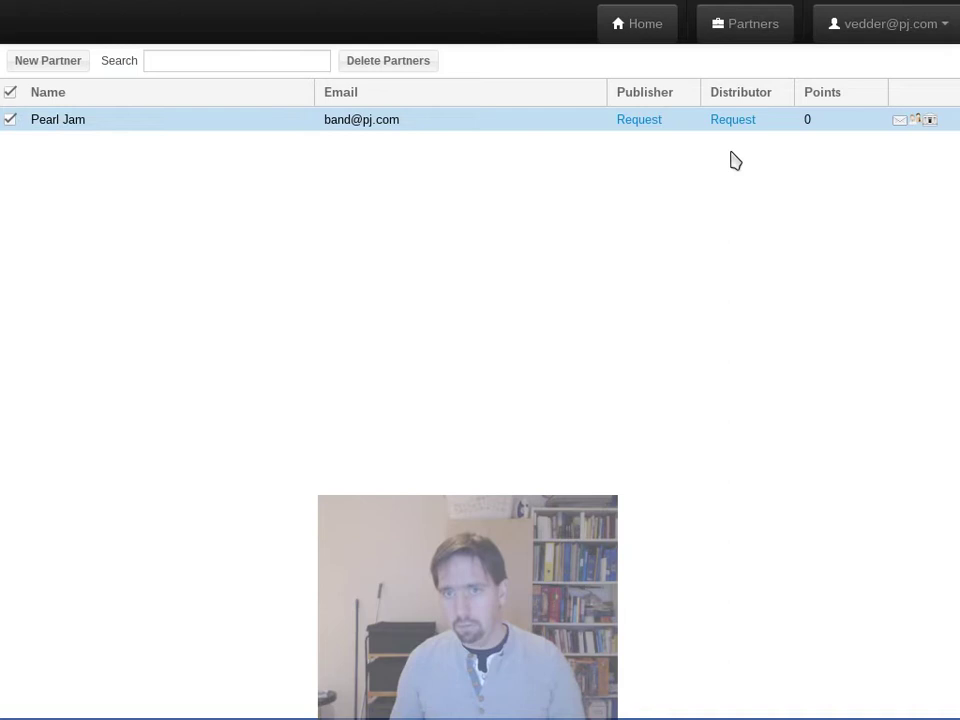
Step: Start a Website contact for Pearl Jam, then abandon it and close the contacts list
click(901, 123)
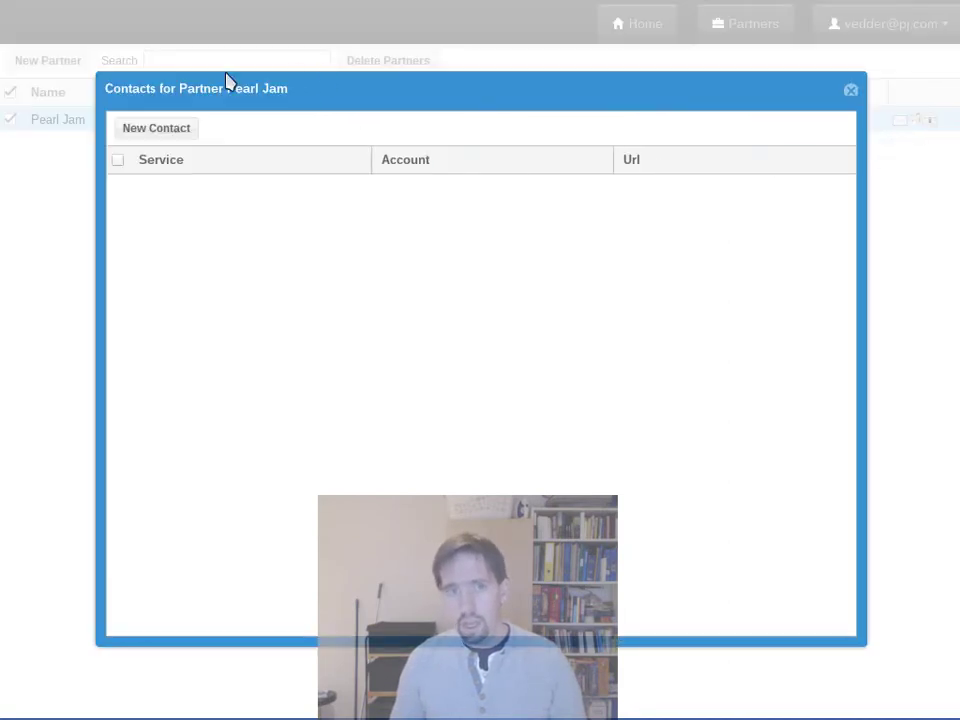
click(140, 127)
click(240, 538)
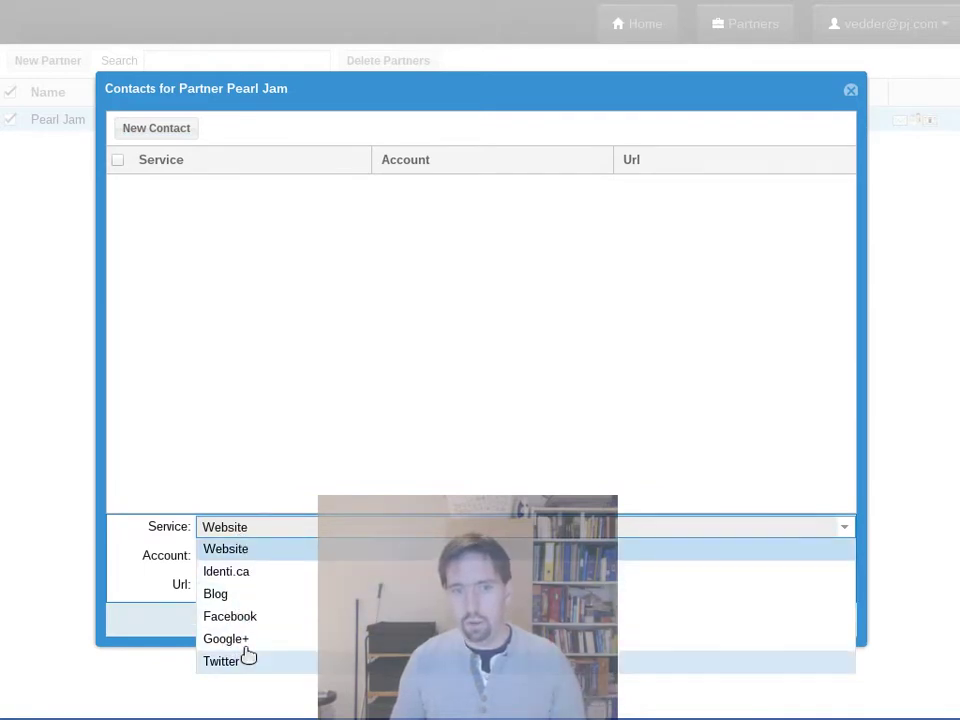
click(242, 548)
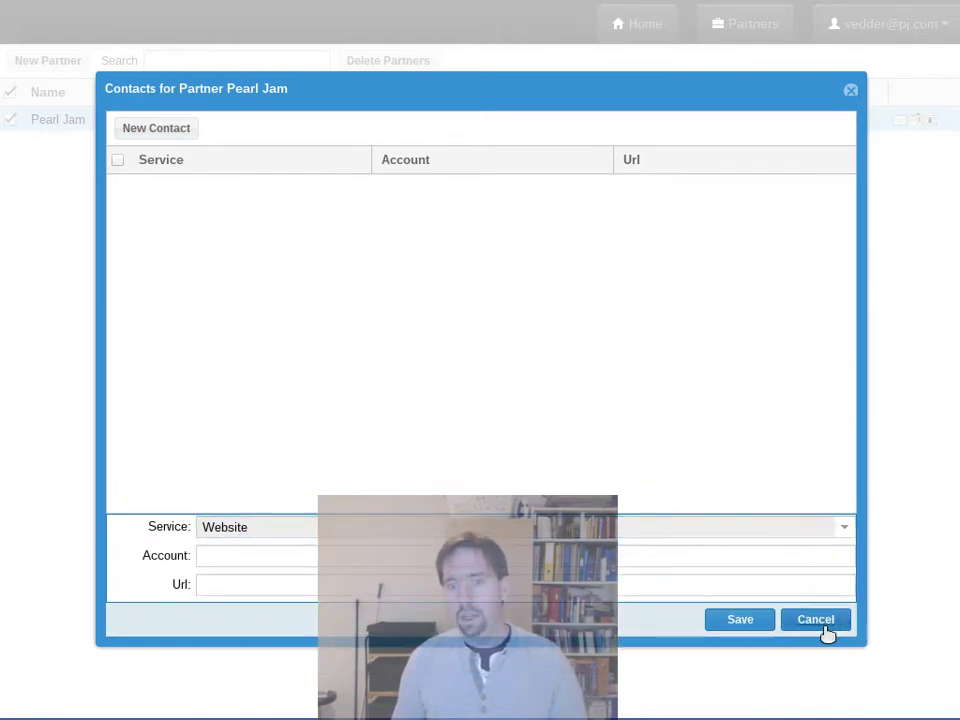
click(818, 622)
click(850, 93)
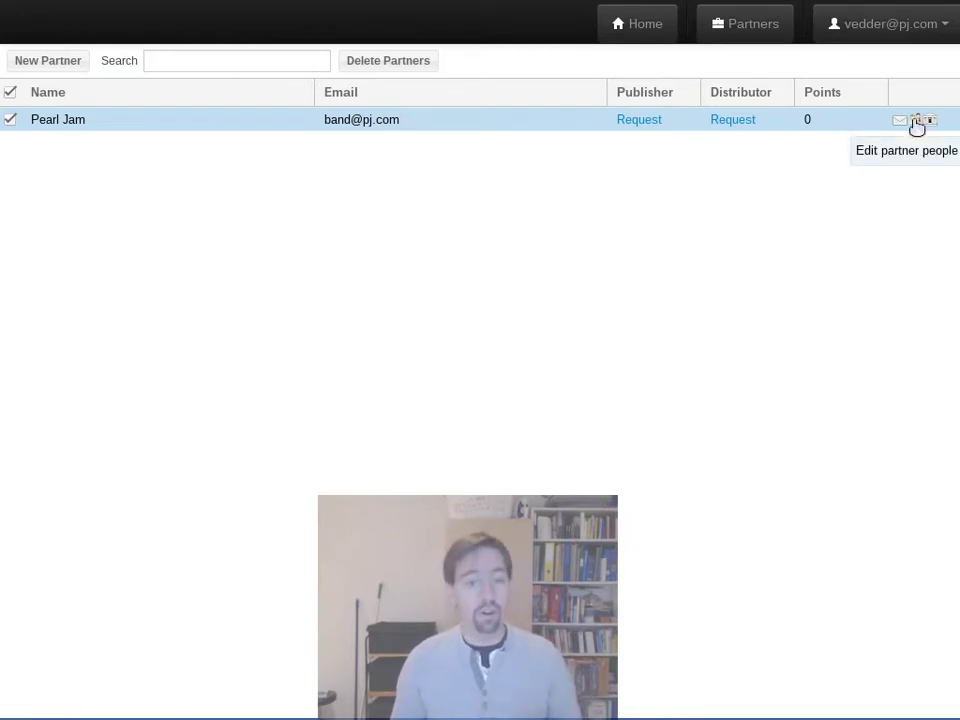
Step: Review Pearl Jam's existing member and their five roles, then start a blank new-person form
click(917, 122)
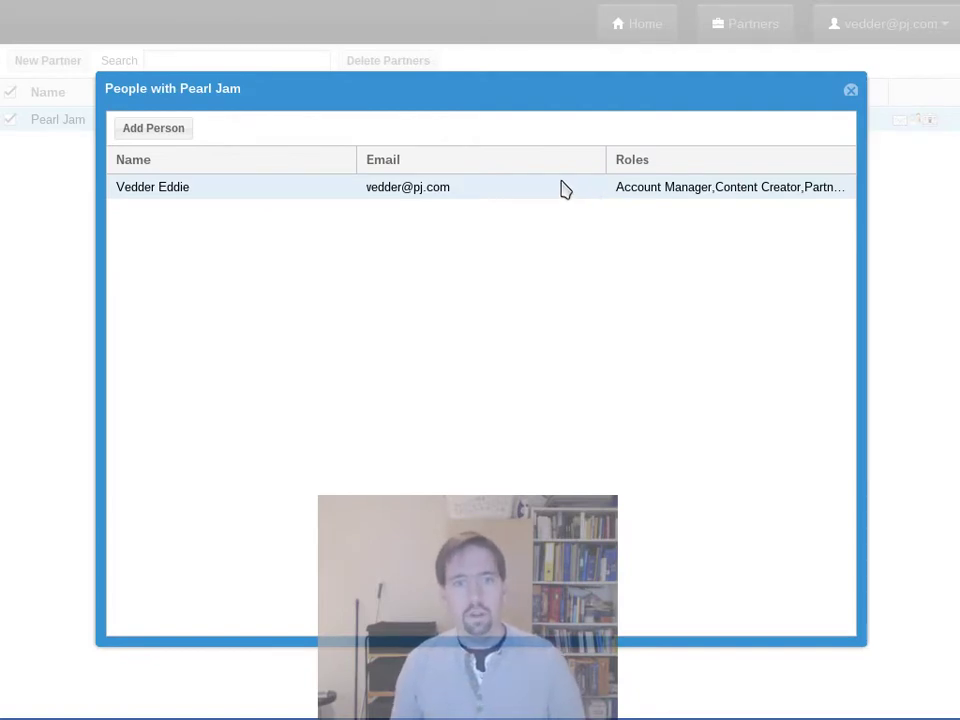
click(285, 197)
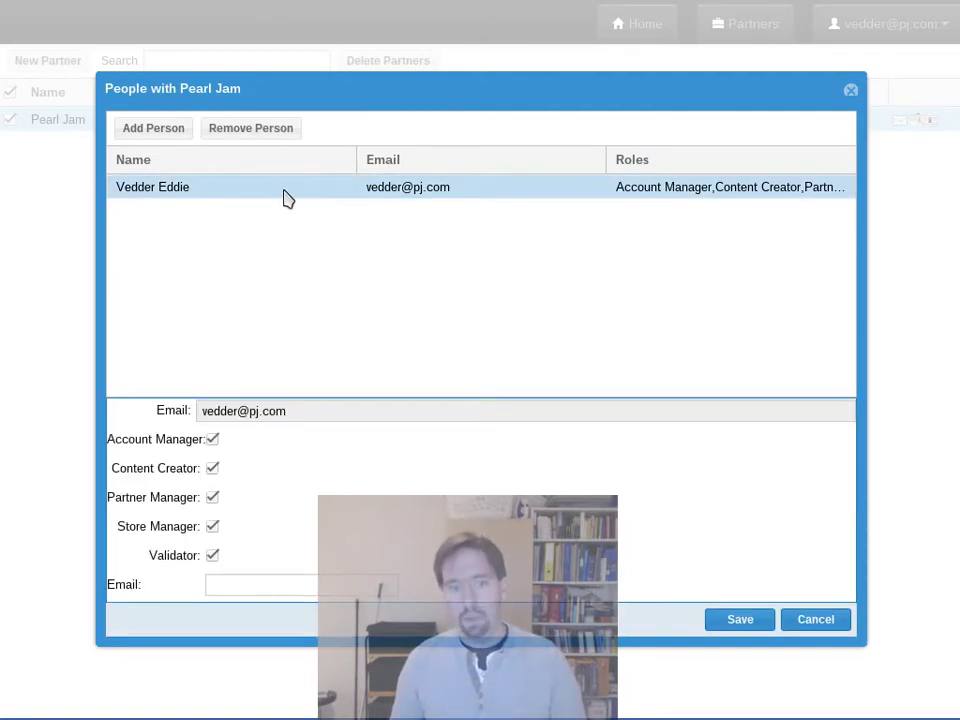
click(791, 621)
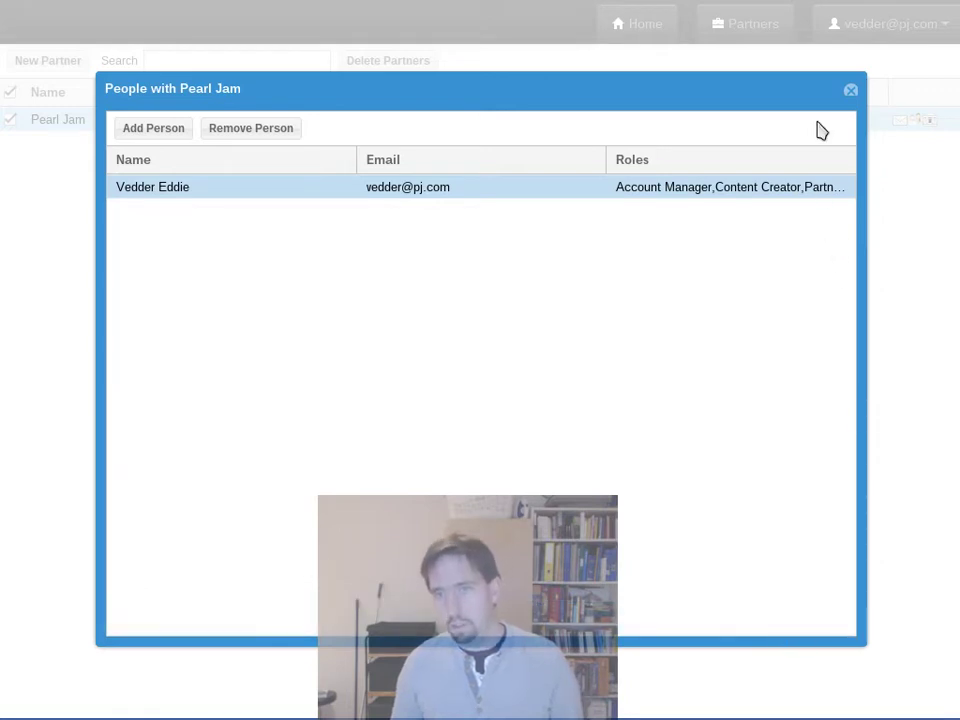
click(851, 92)
click(914, 121)
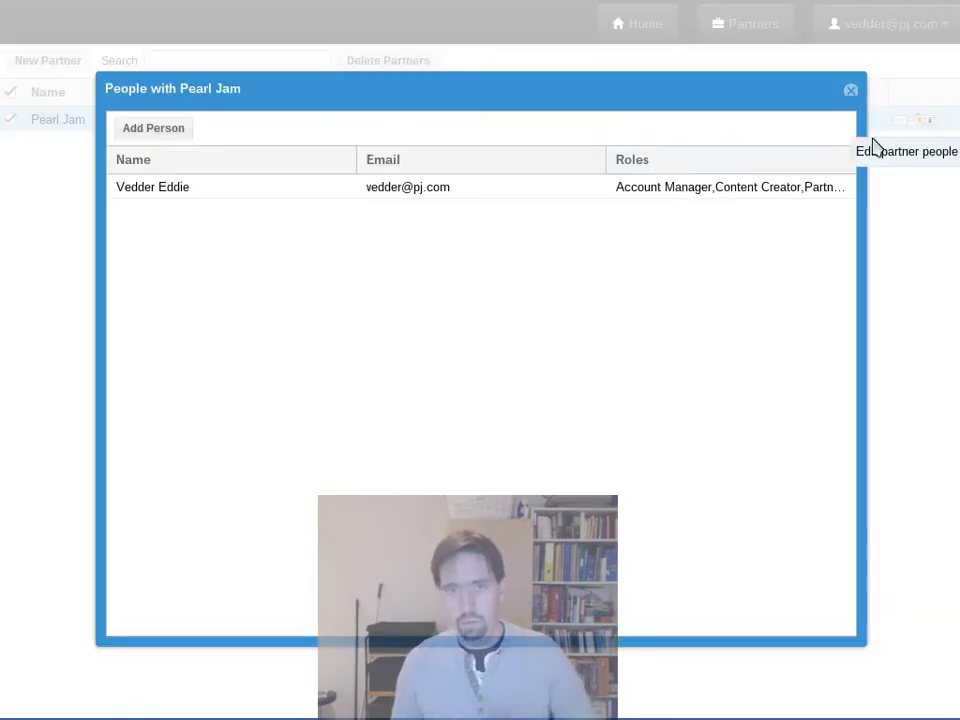
click(165, 190)
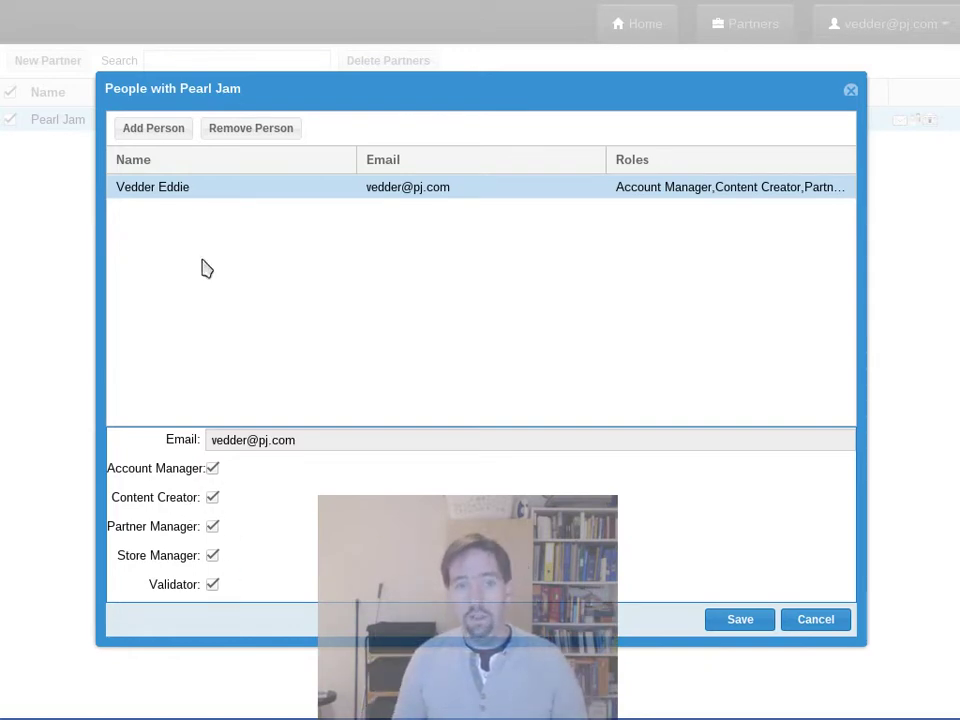
click(169, 134)
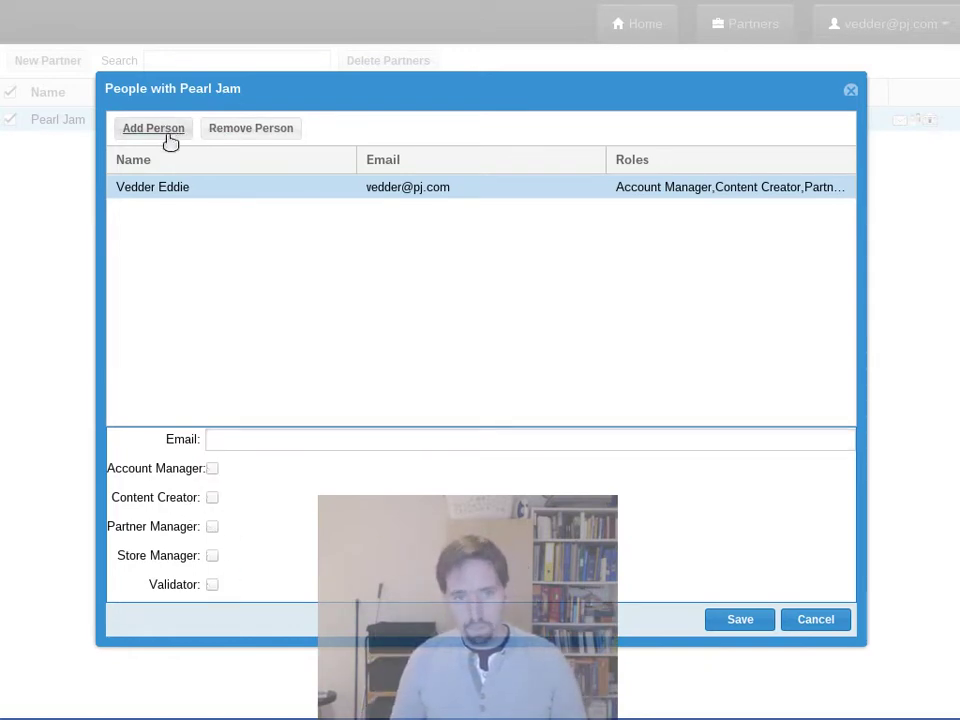
Step: Save a new member's e-mail with Content Creator and Validator roles, then close People dialog
click(235, 440)
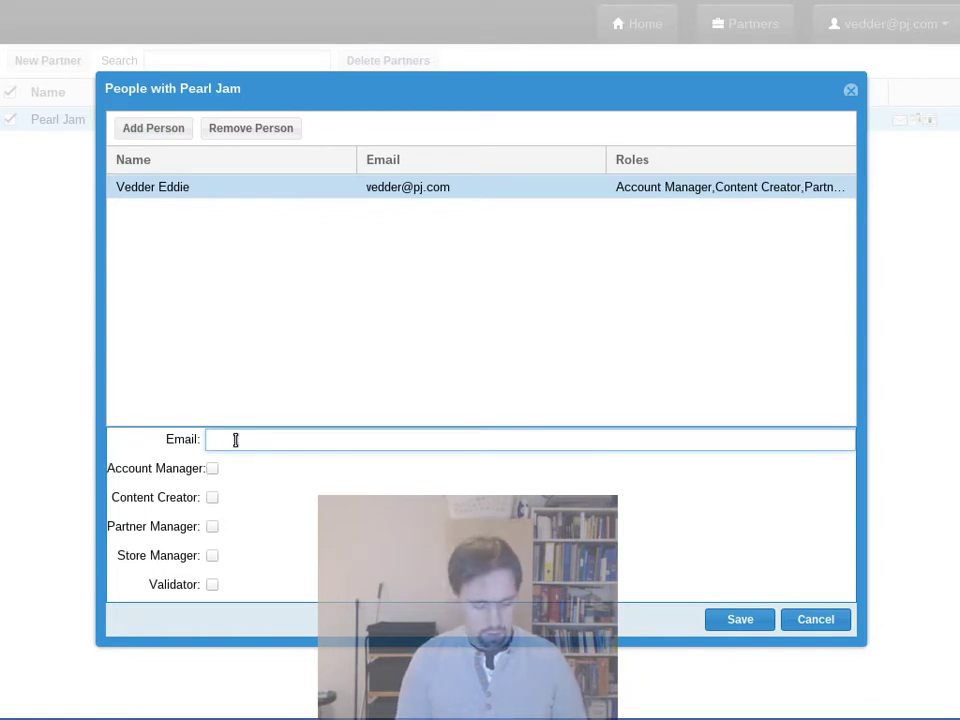
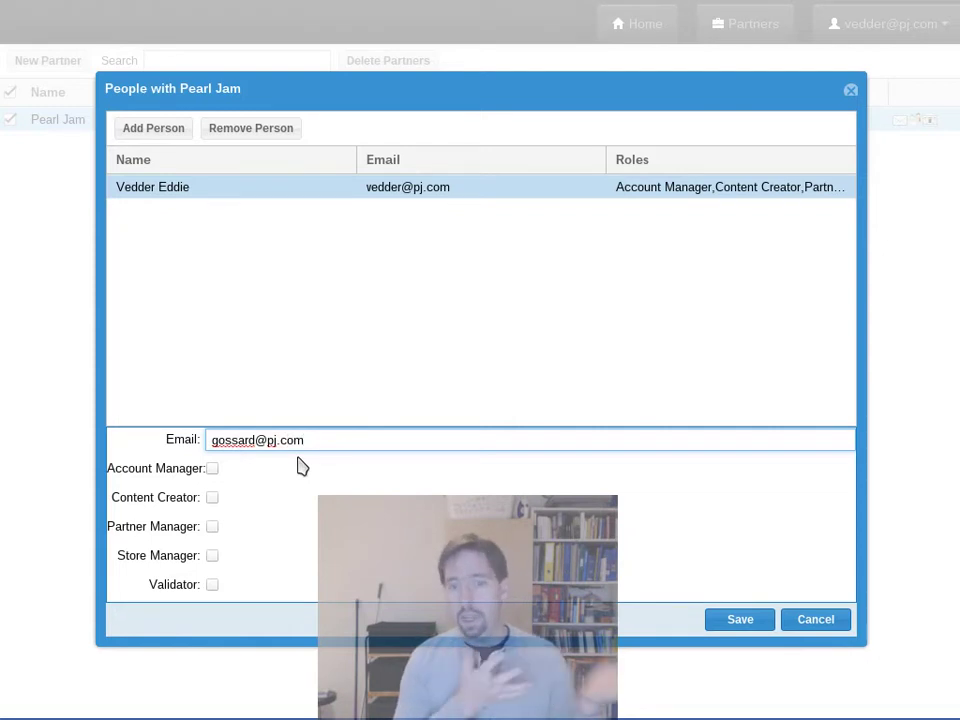
click(212, 497)
click(212, 584)
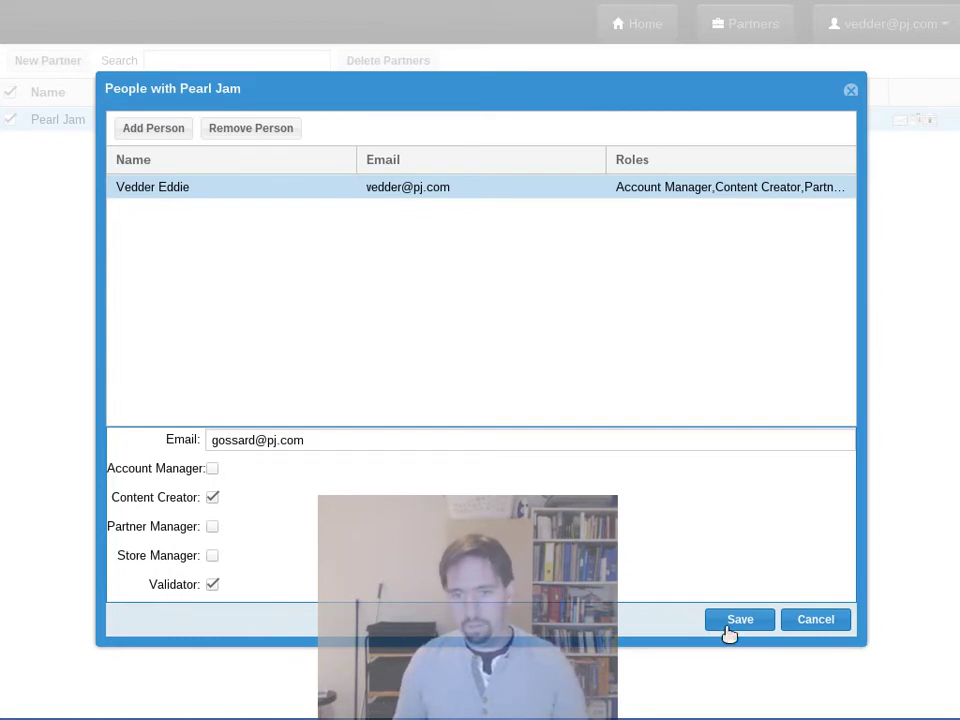
click(738, 620)
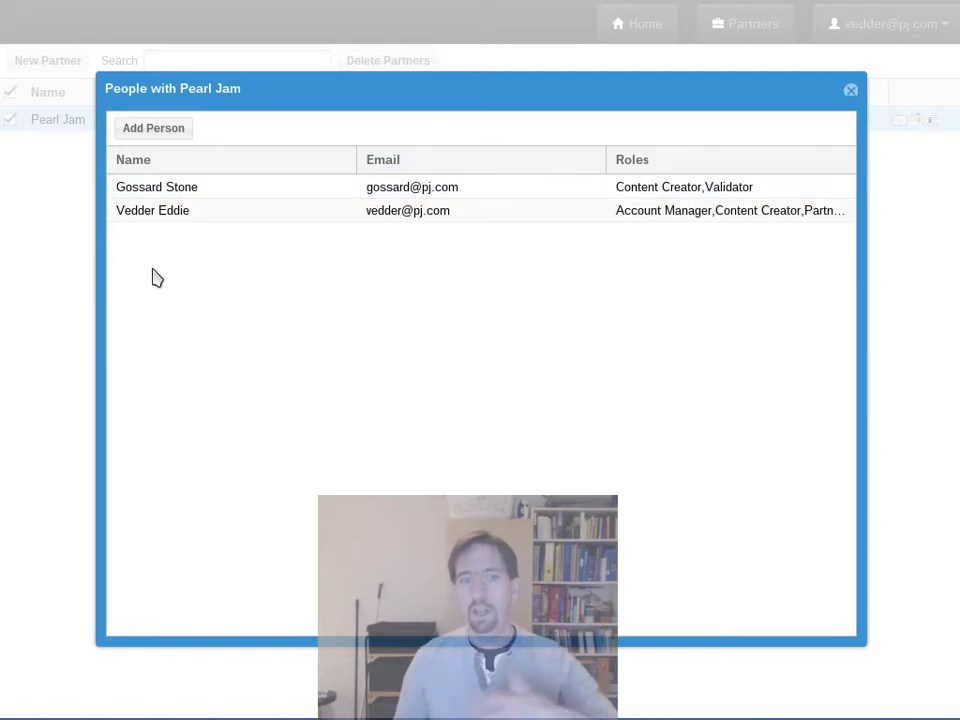
click(167, 218)
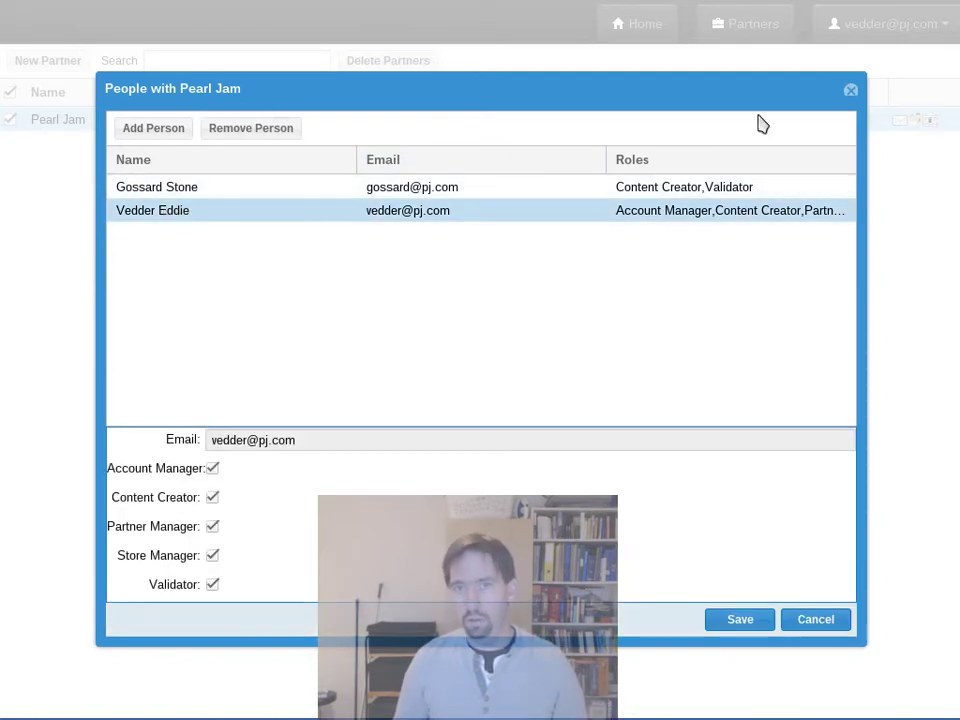
click(850, 91)
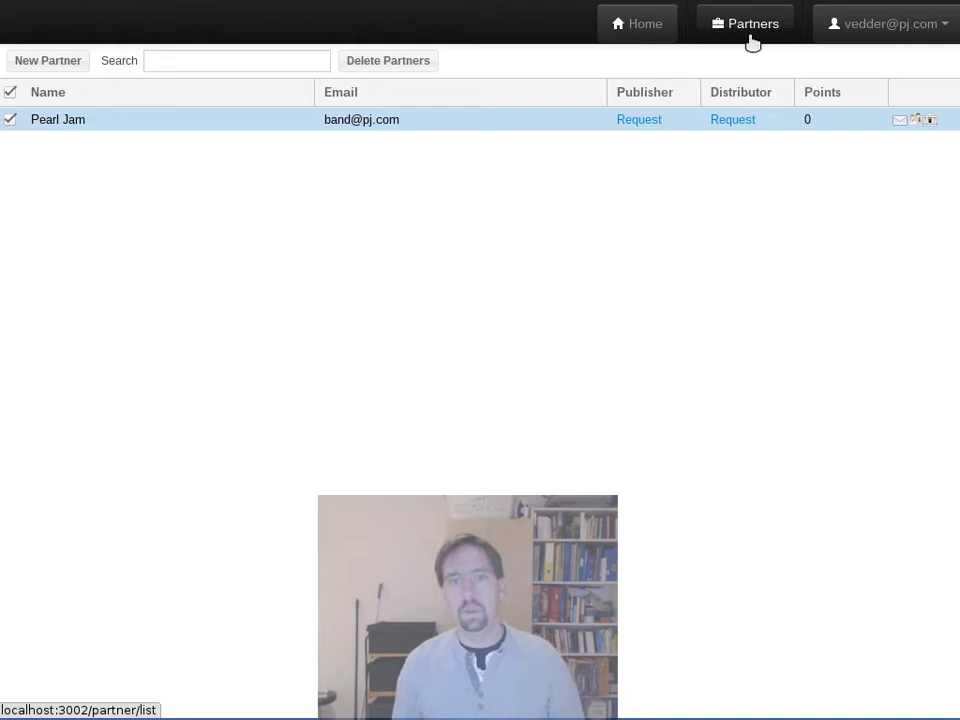
click(636, 34)
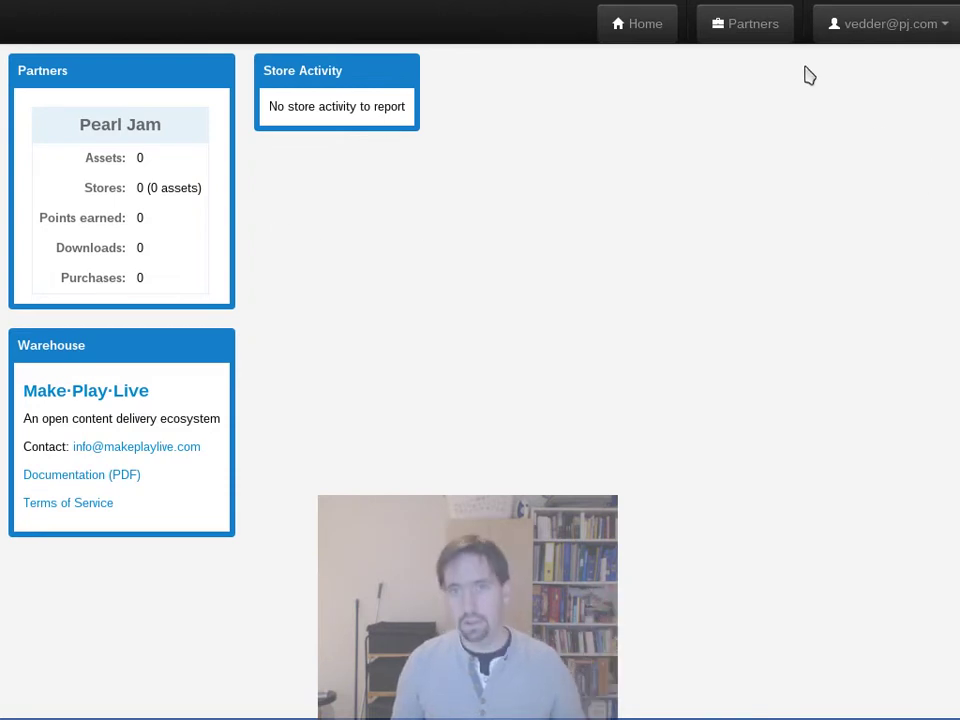
click(760, 38)
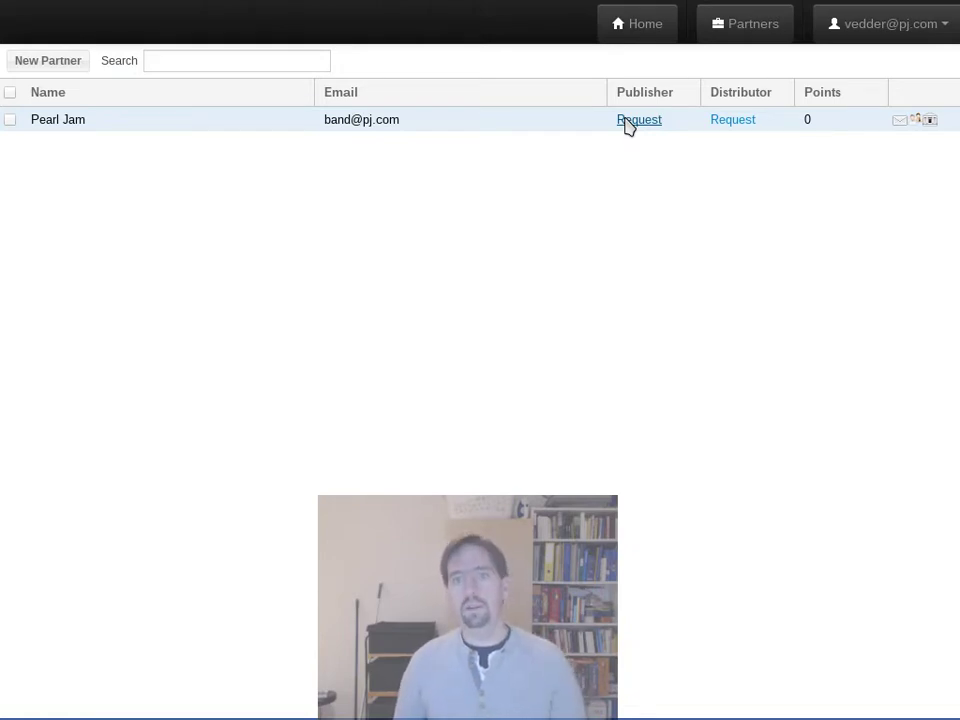
Step: Request publisher status for Pearl Jam, scrolling through and accepting the terms of service
click(640, 122)
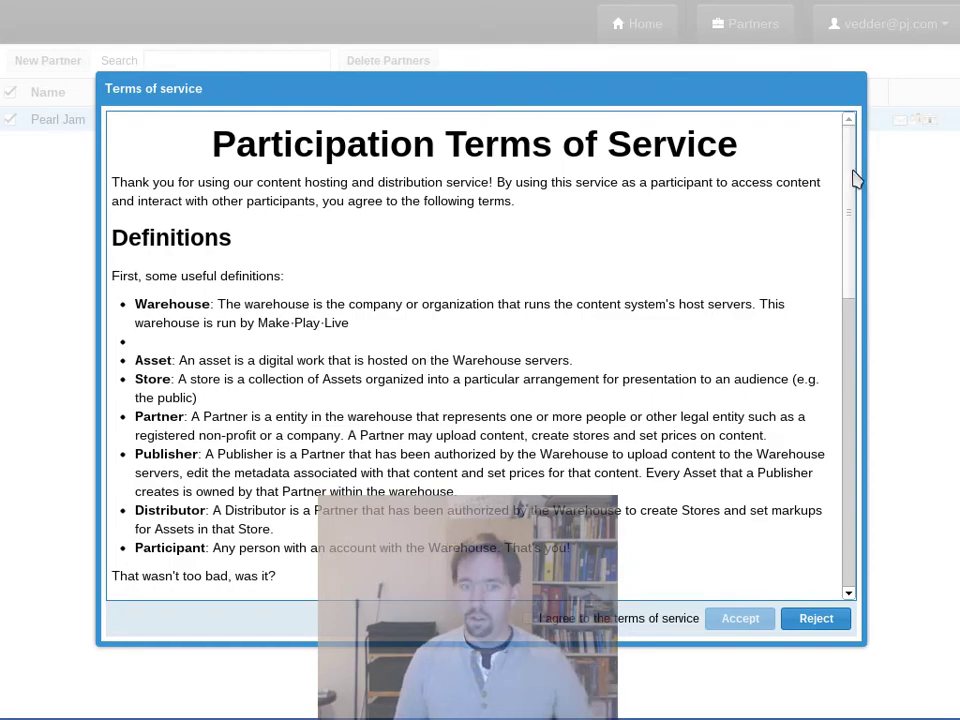
drag(853, 178, 838, 107)
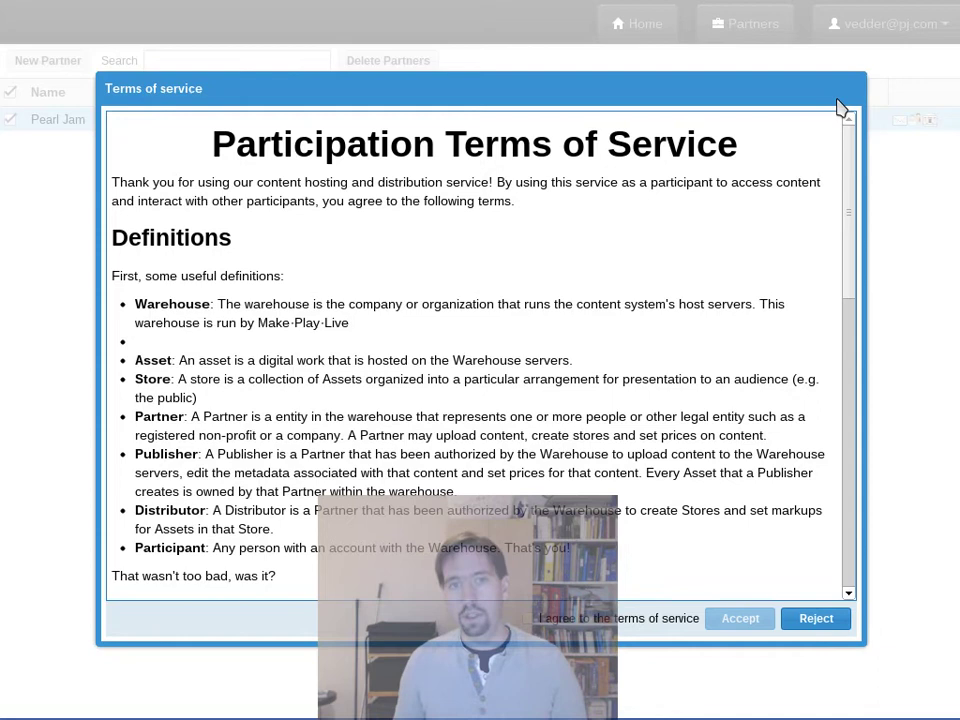
click(696, 620)
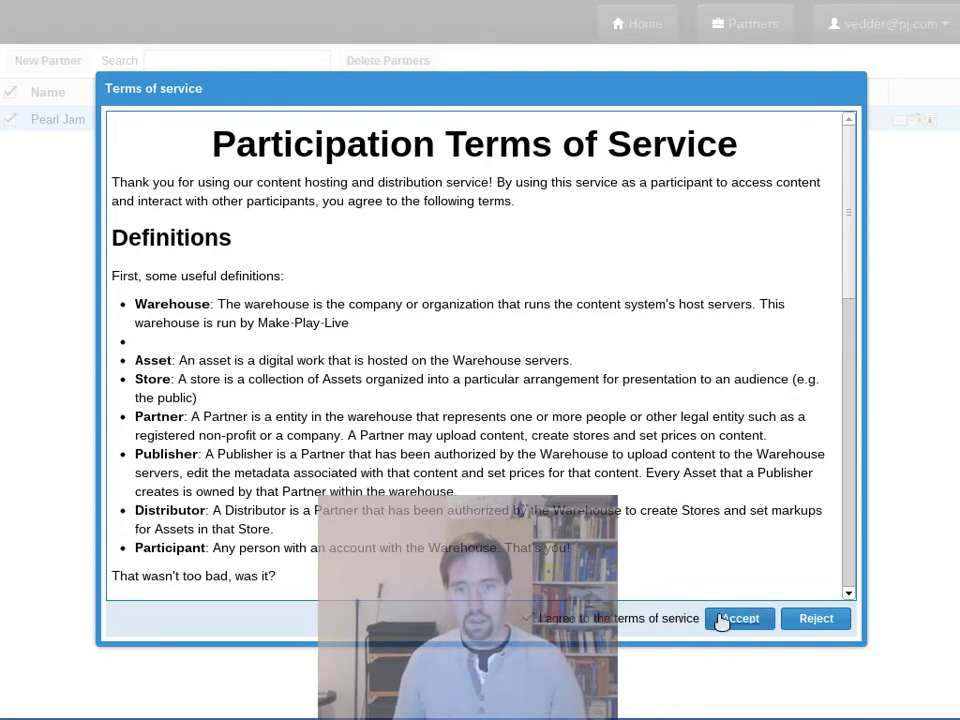
click(722, 620)
Step: Submit the request with reason 'We make awesome music and would like to put them in your warehouse!'
click(483, 358)
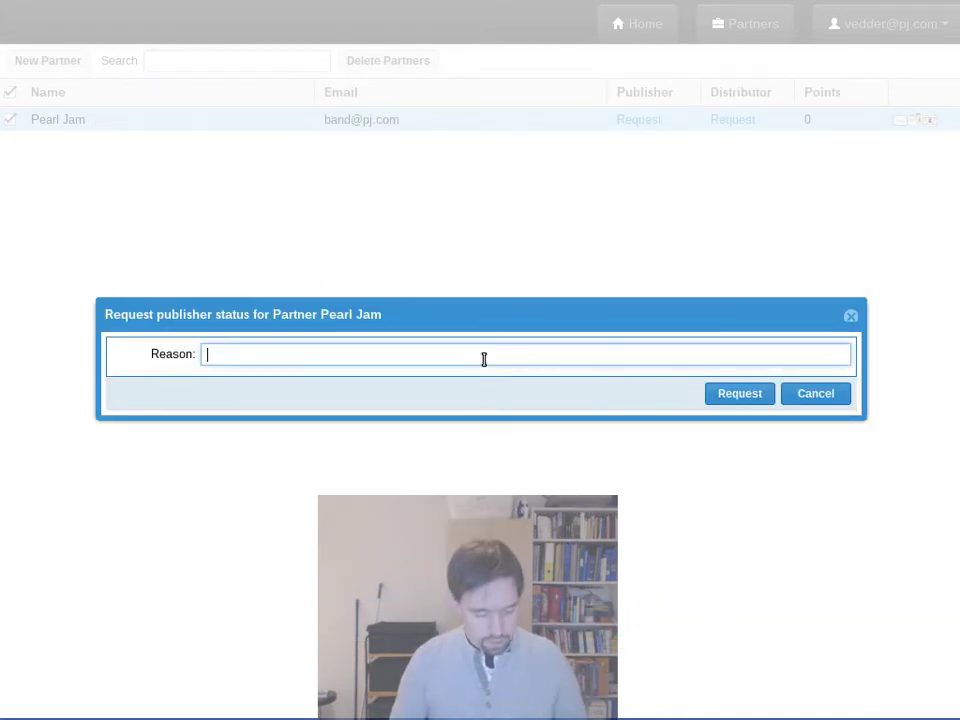
text(We make )
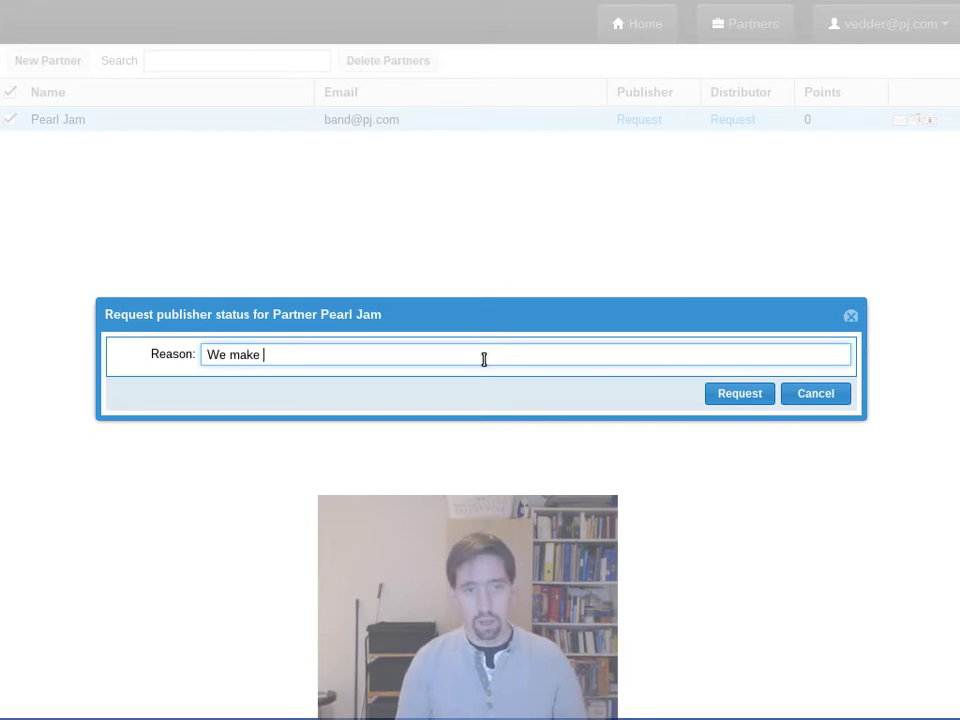
text(awesome music and w)
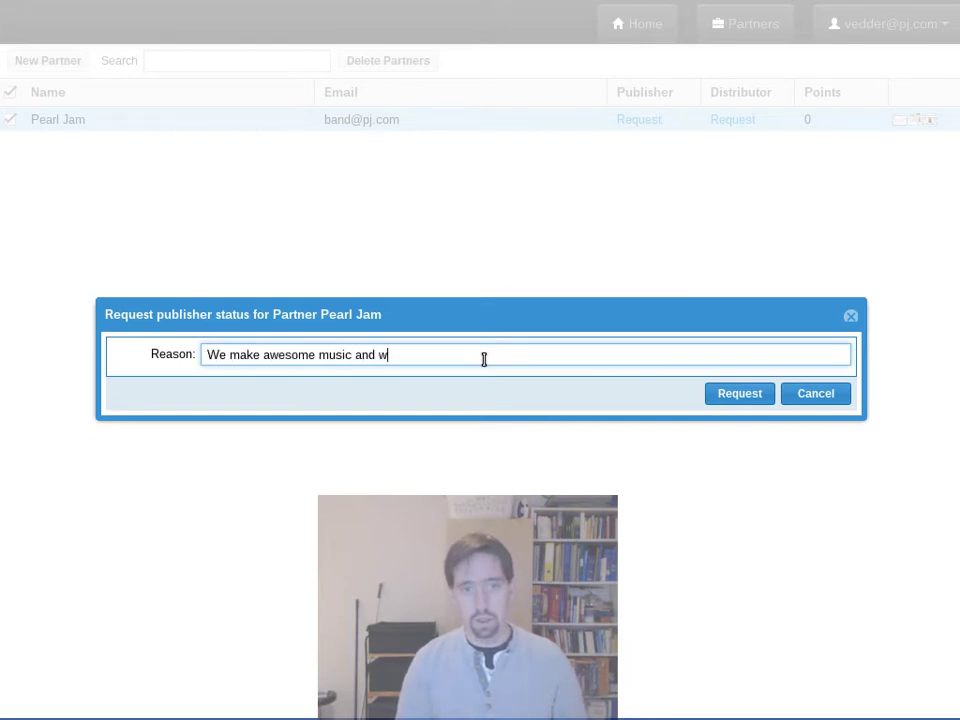
text(ould like to put th)
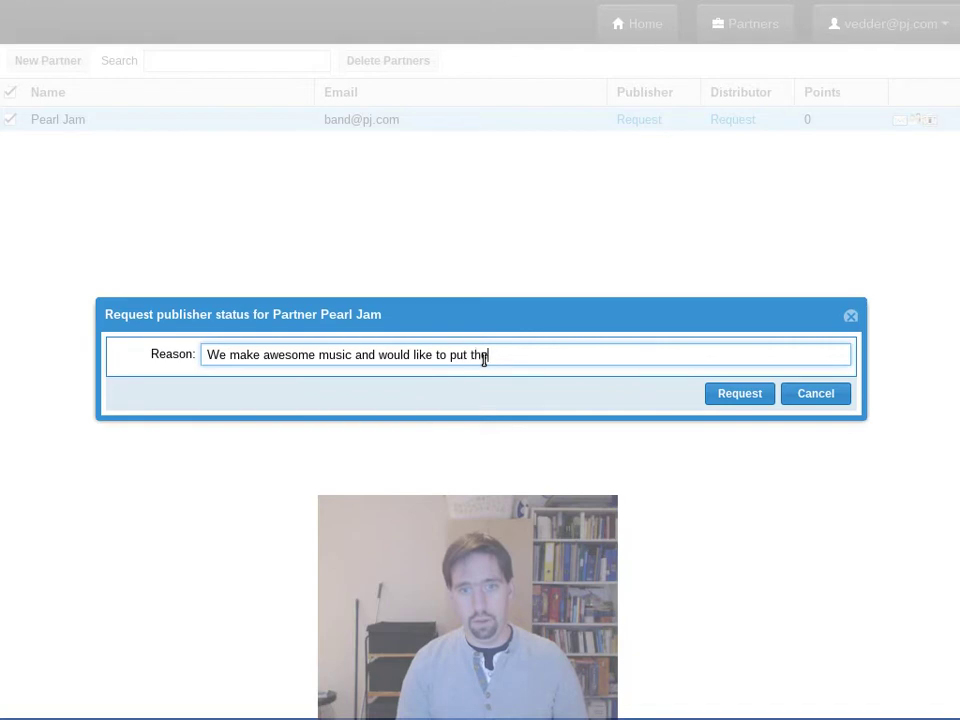
text(em in th)
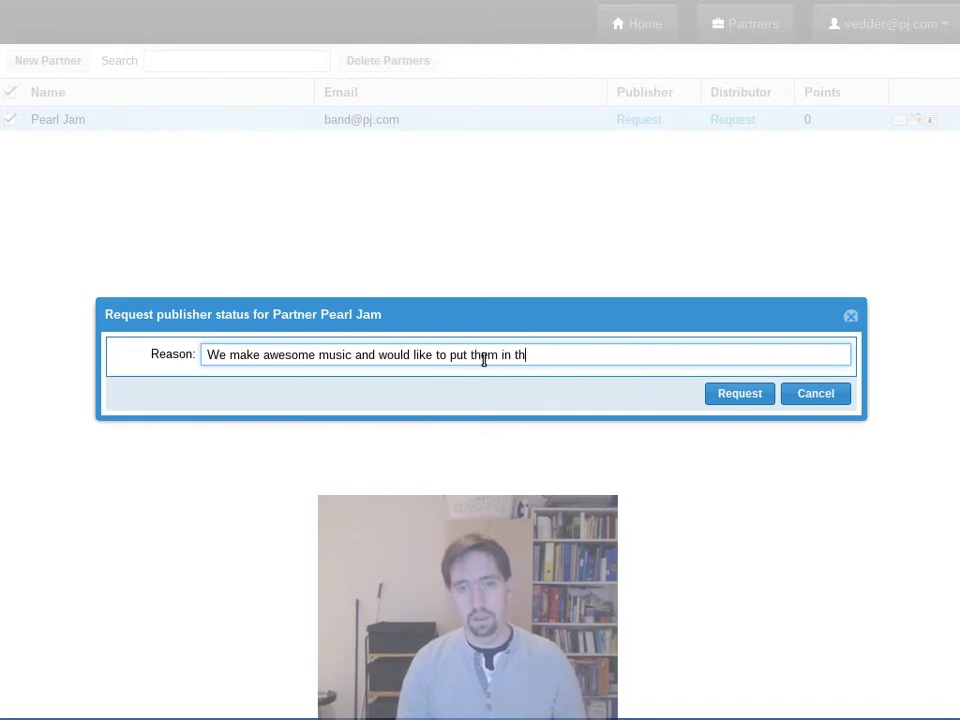
text(eyour warehouse!)
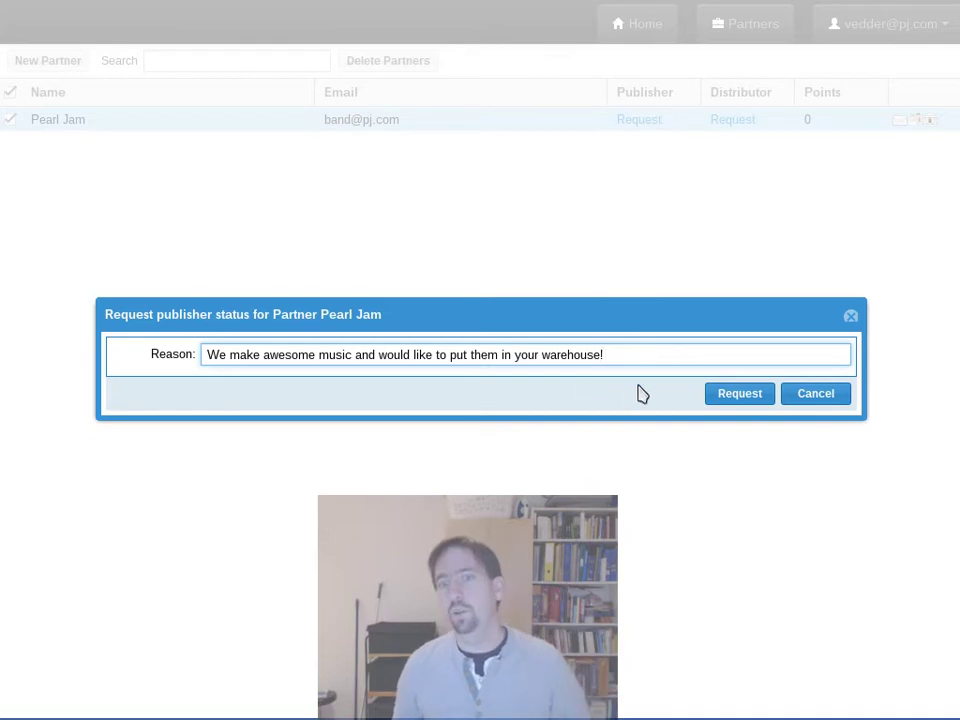
click(740, 394)
Step: Dismiss the request-sent confirmation, leaving Pearl Jam's Publisher and Distributor at Request
click(503, 400)
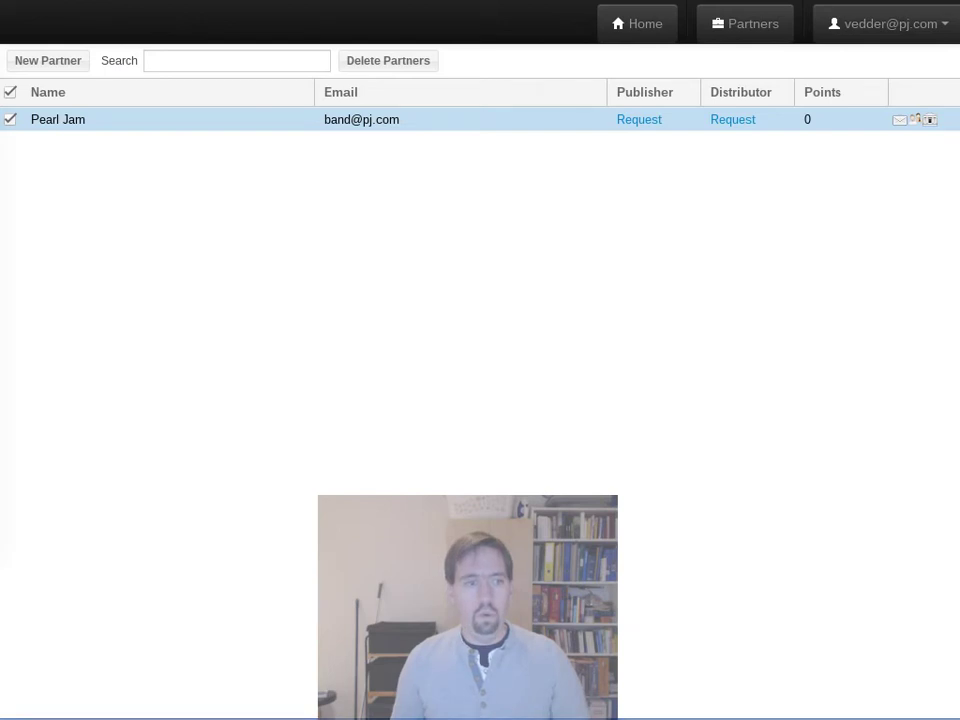
Step: Log out, sign back in, and return to Partners where Pearl Jam's Publisher reads Yes
click(851, 30)
click(864, 90)
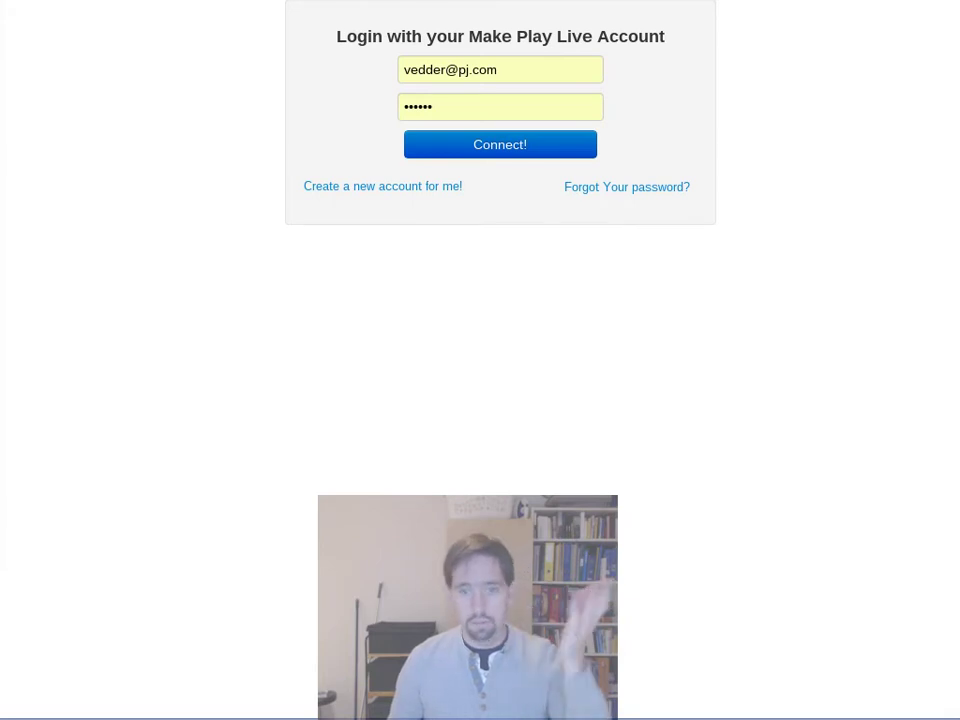
click(495, 146)
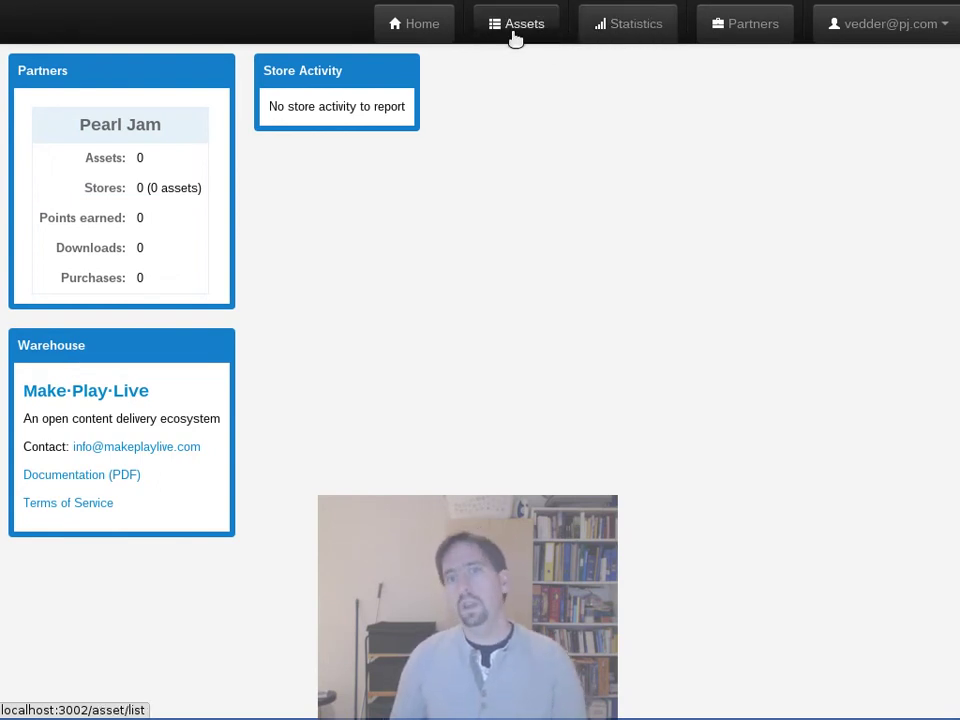
click(741, 28)
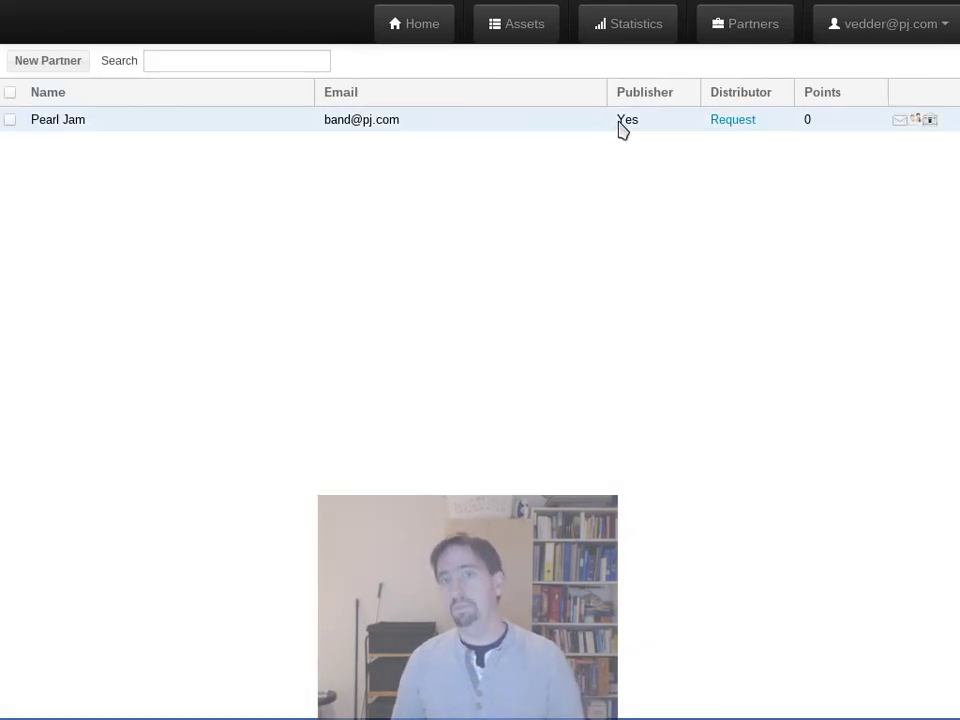
Step: Create the partner 'Solo Project by PJ' with the partner's e-mail, then dismiss the success message
click(38, 62)
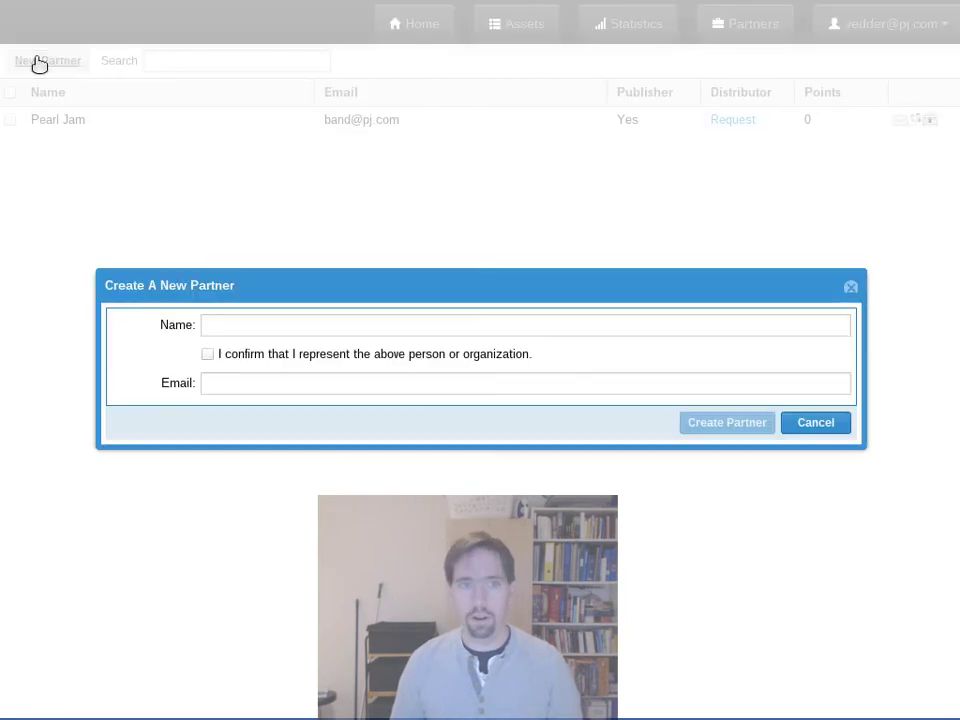
click(349, 328)
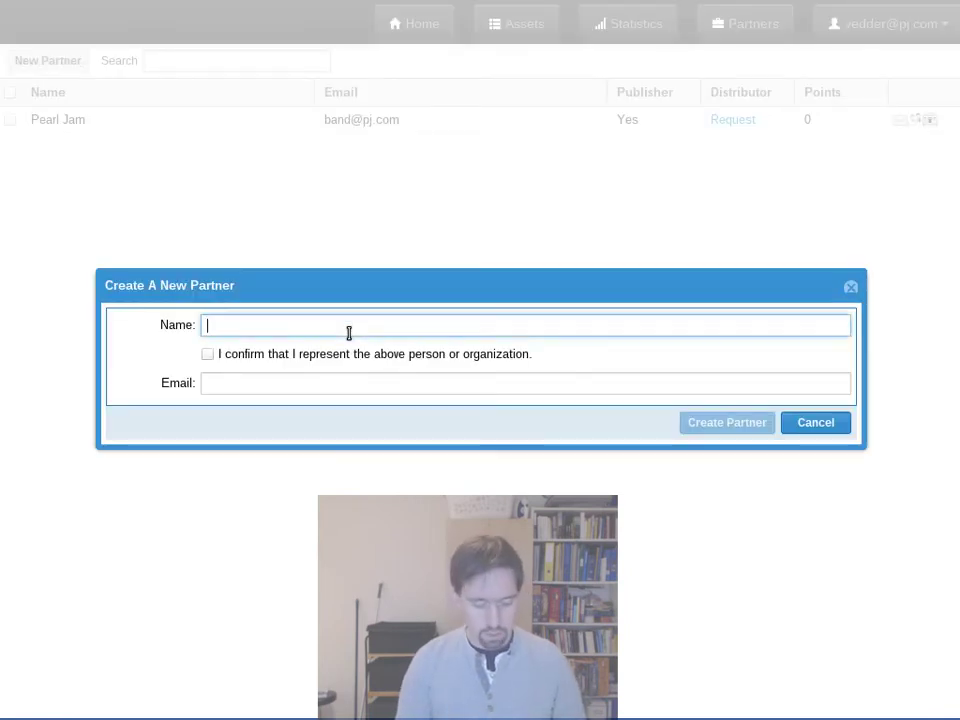
text(Solo Project by PJ)
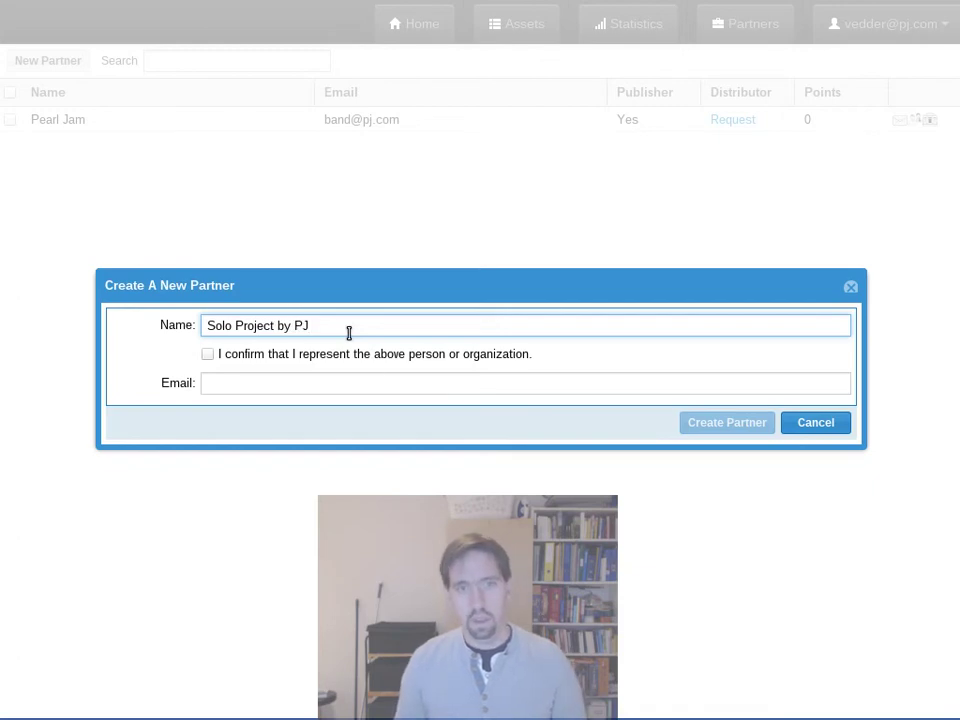
click(360, 354)
click(383, 384)
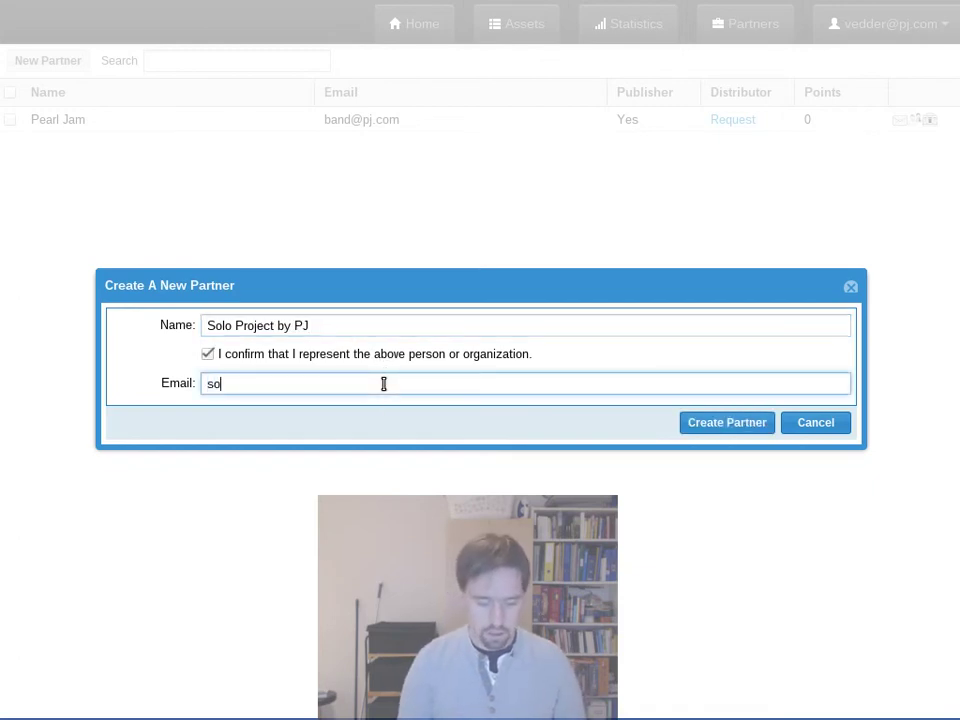
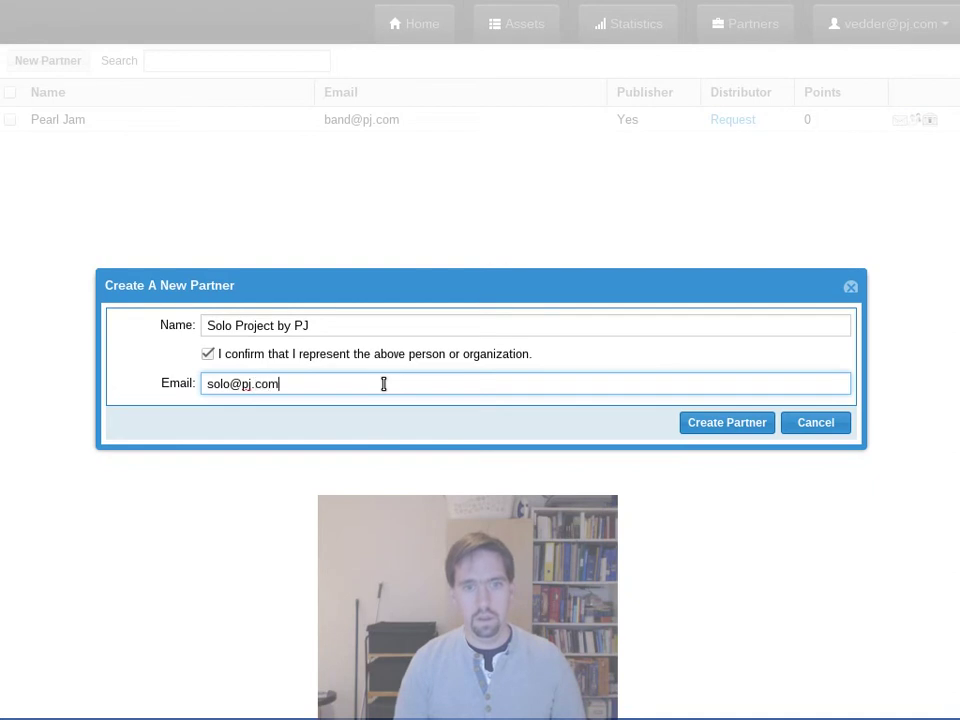
click(740, 428)
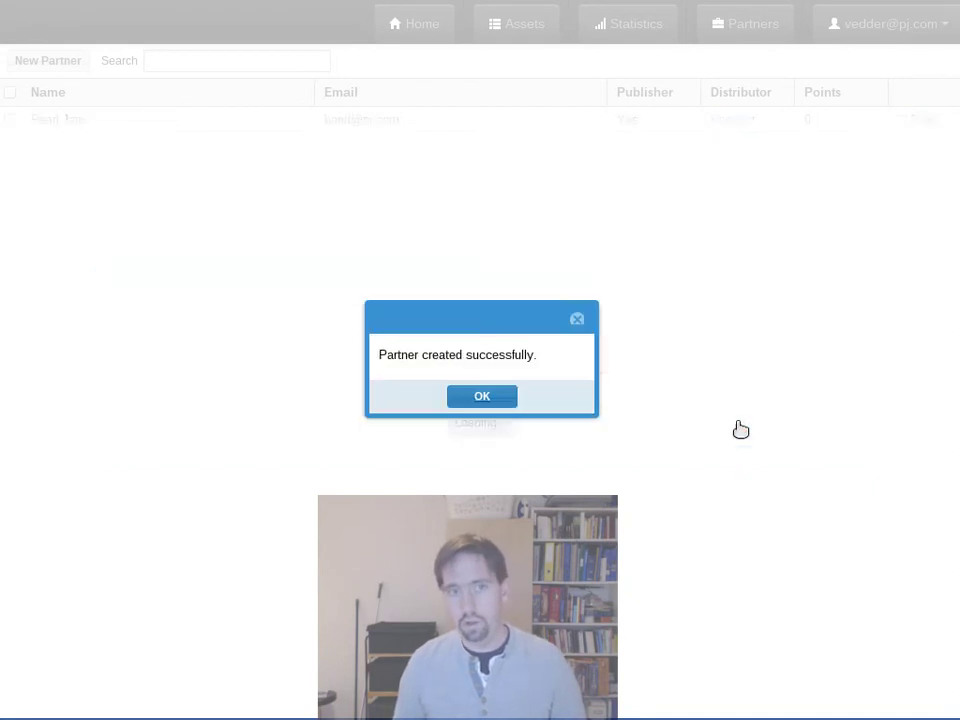
click(501, 395)
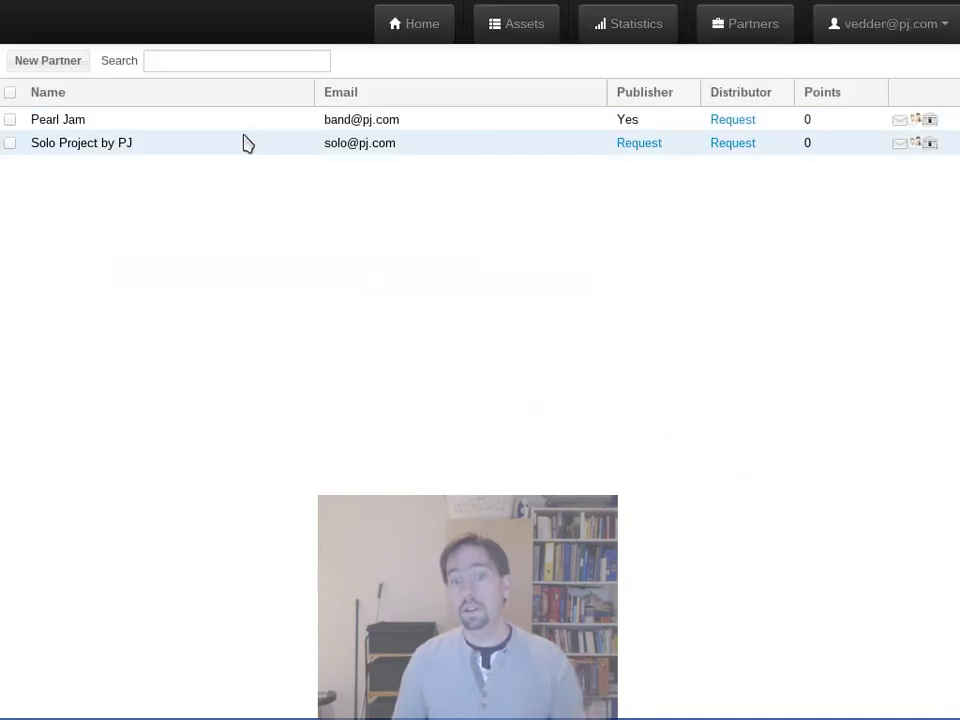
Step: Open the empty Assets list, then try the partner filter and close it without choosing
click(514, 22)
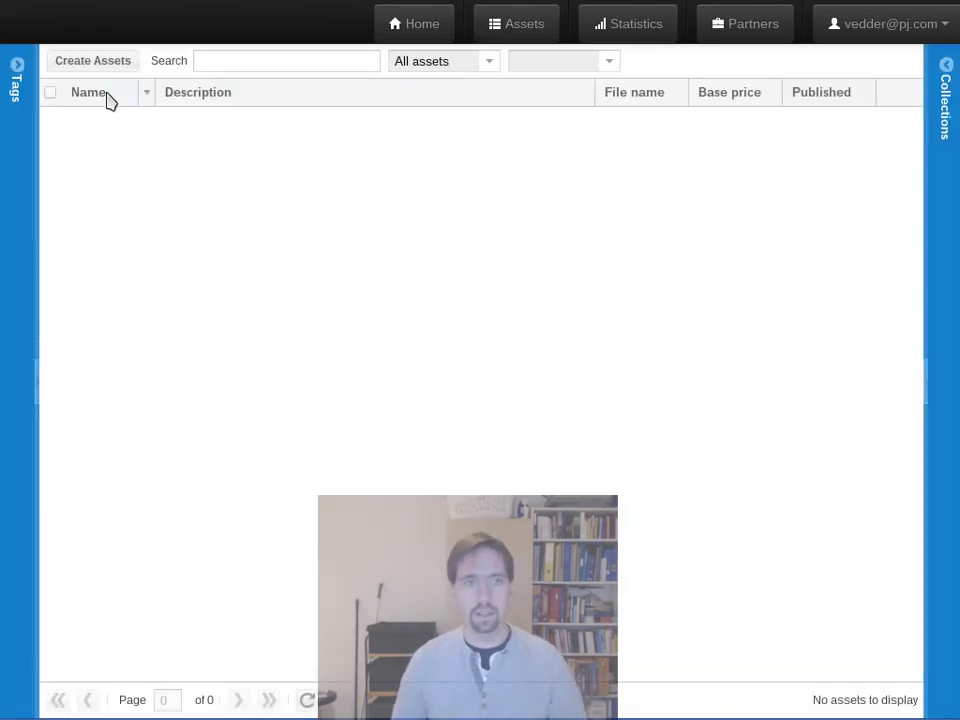
click(104, 66)
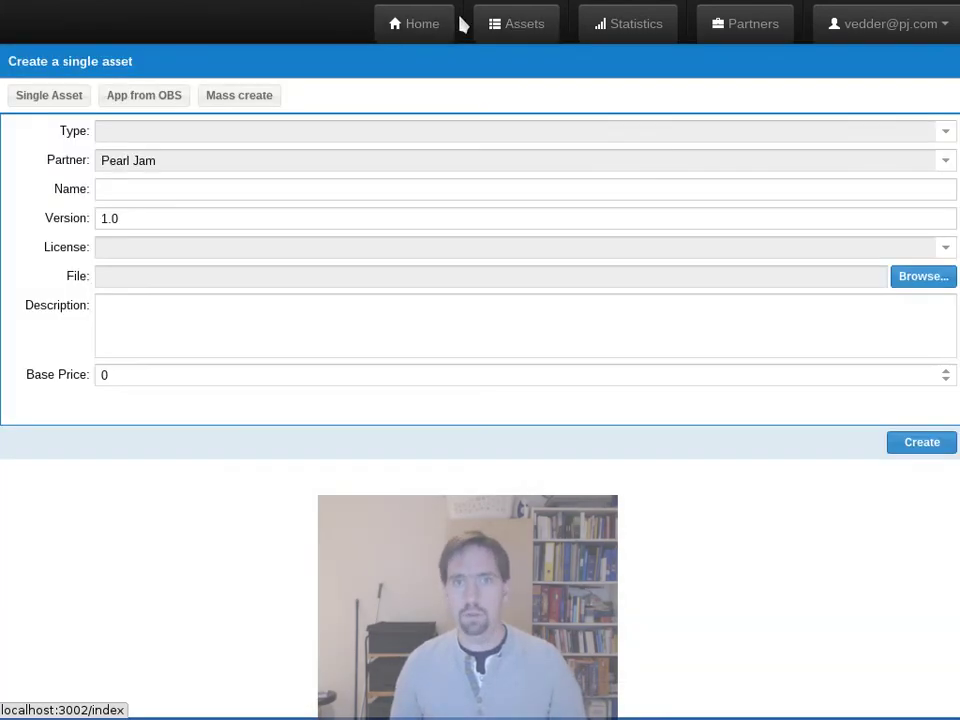
click(495, 32)
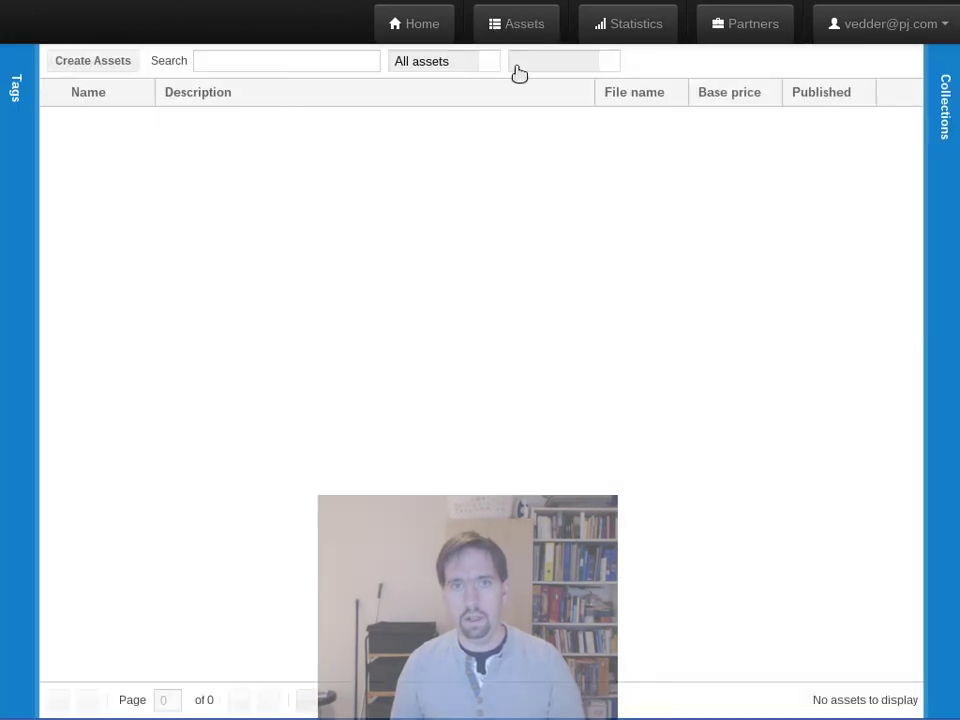
click(519, 66)
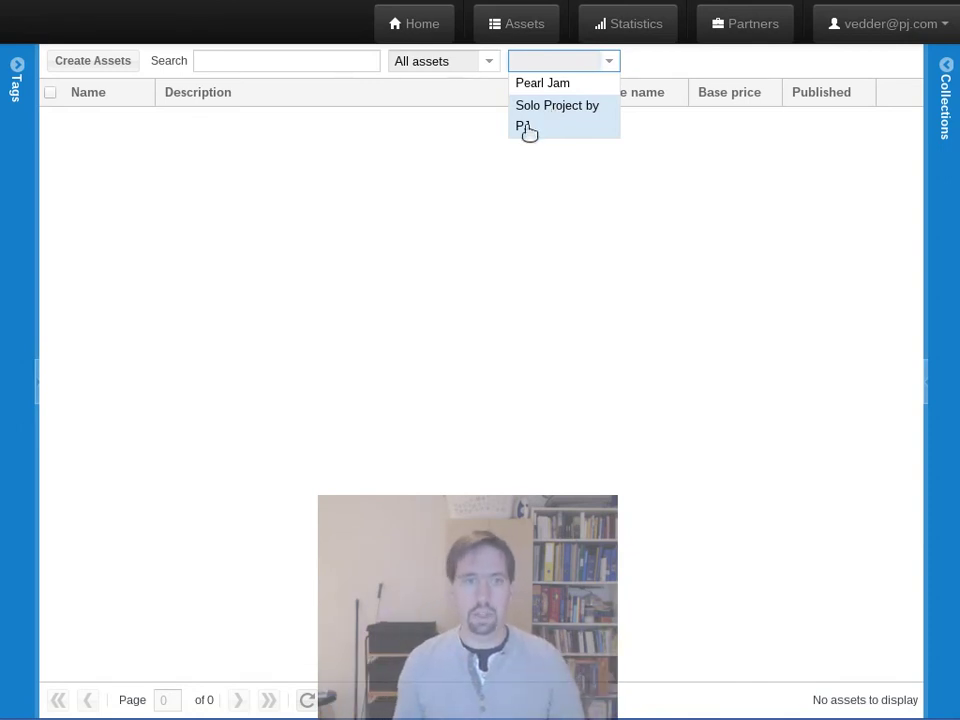
click(227, 330)
Step: Open the single-asset form and set the asset type to book
click(63, 68)
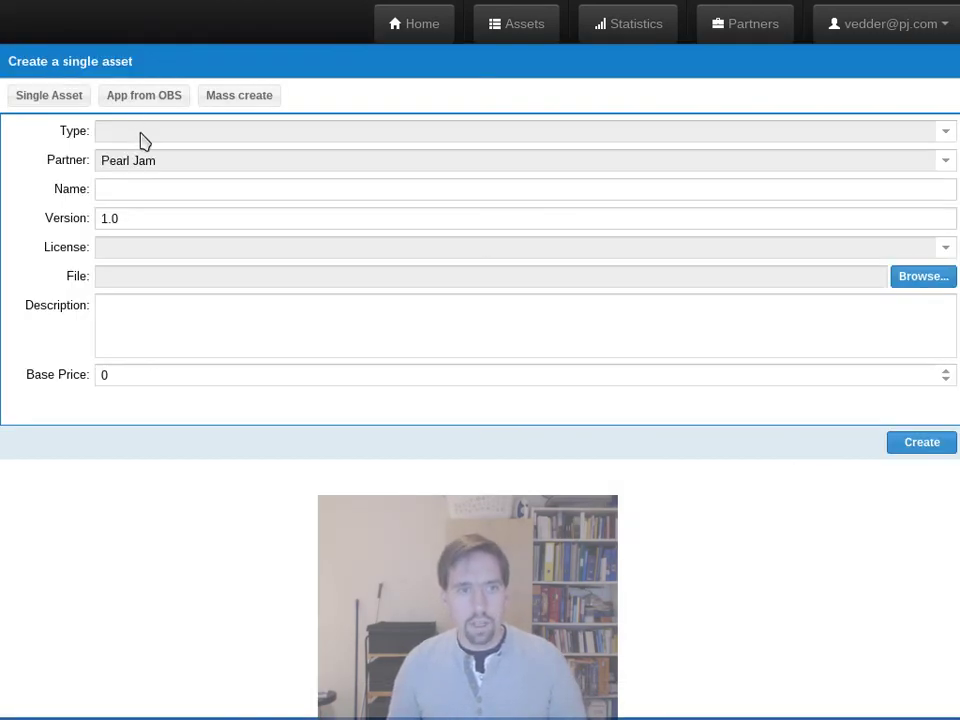
click(141, 141)
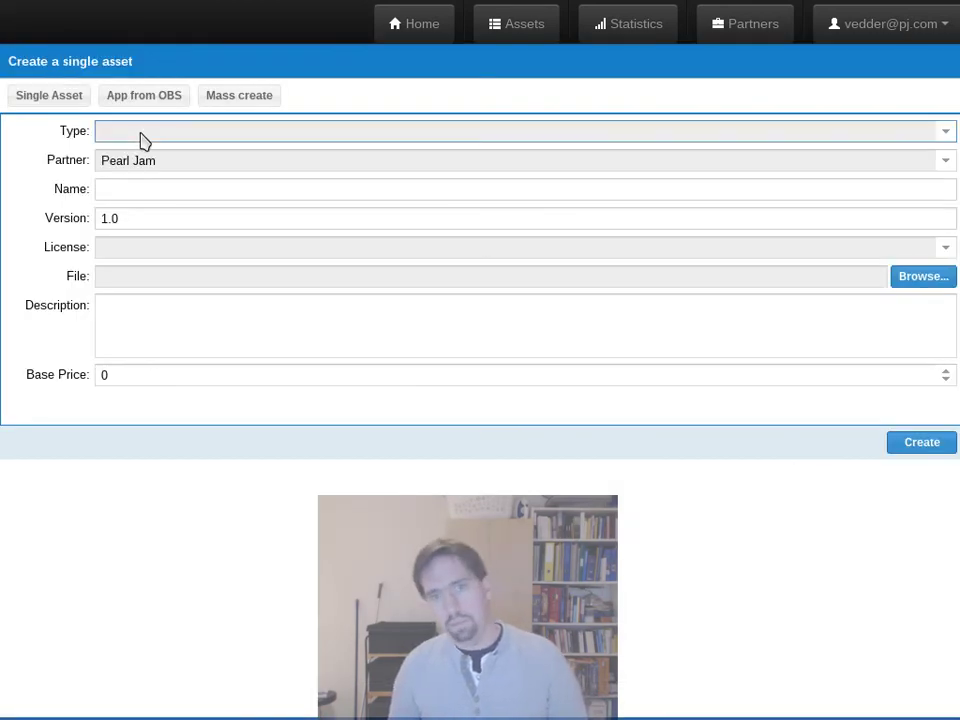
click(167, 247)
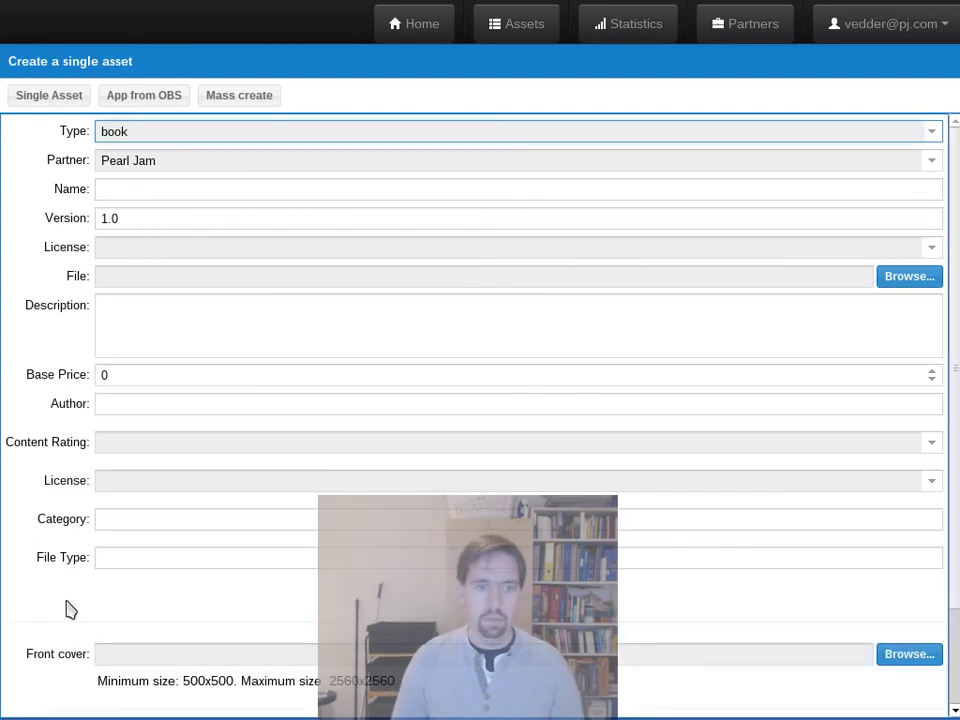
scroll(60, 590, down, 2)
scroll(66, 560, up, 2)
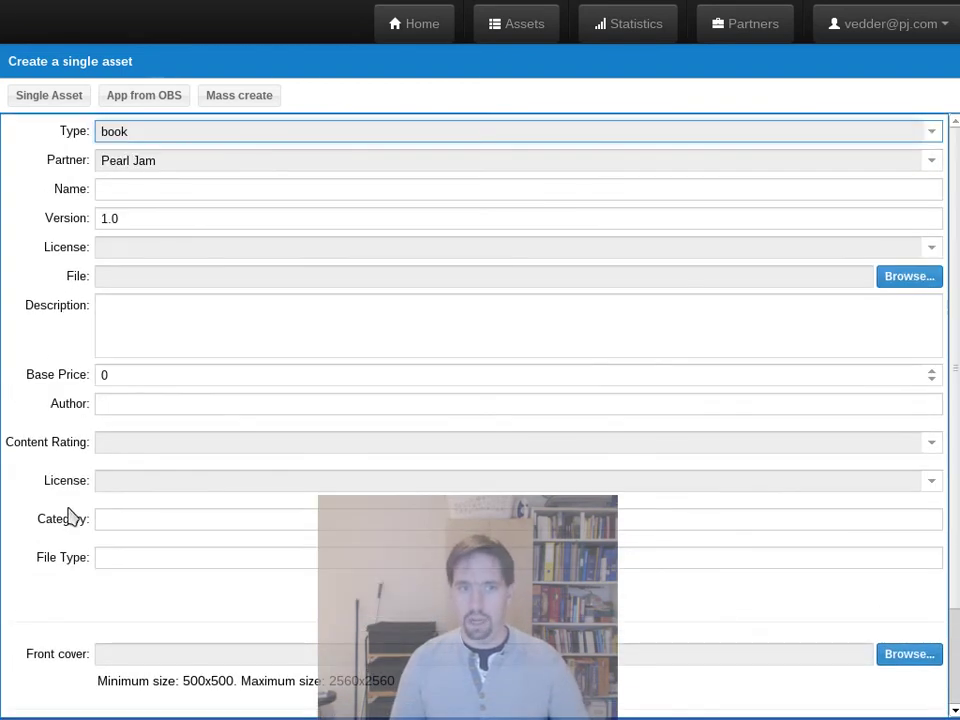
Step: Set the book's licence to Creative Commons Attribution, keeping book as the type
click(130, 483)
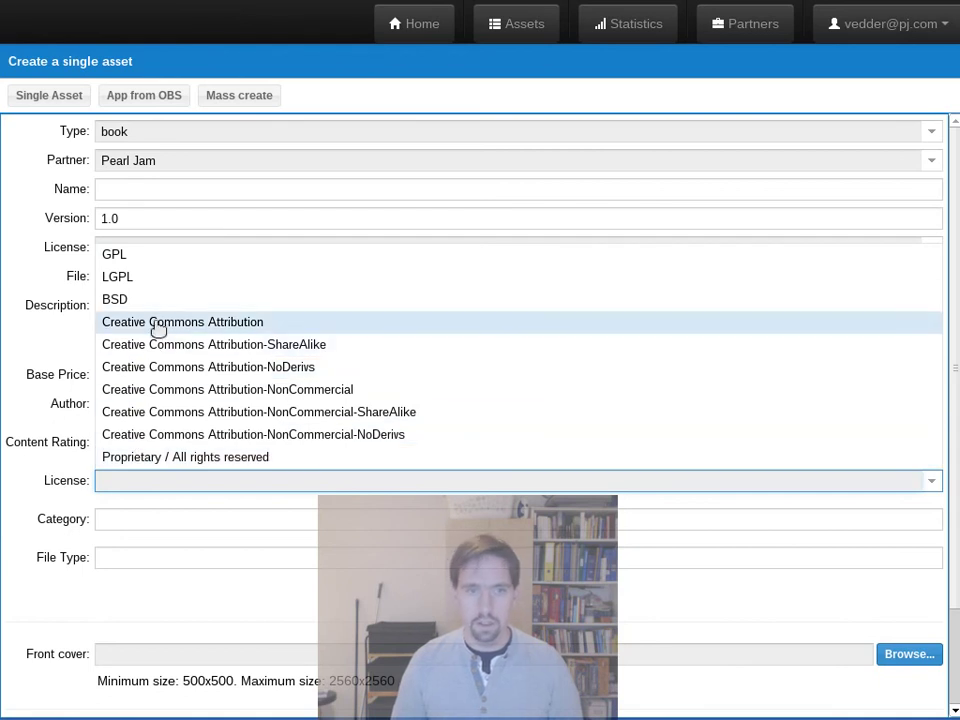
click(158, 330)
click(148, 515)
click(47, 508)
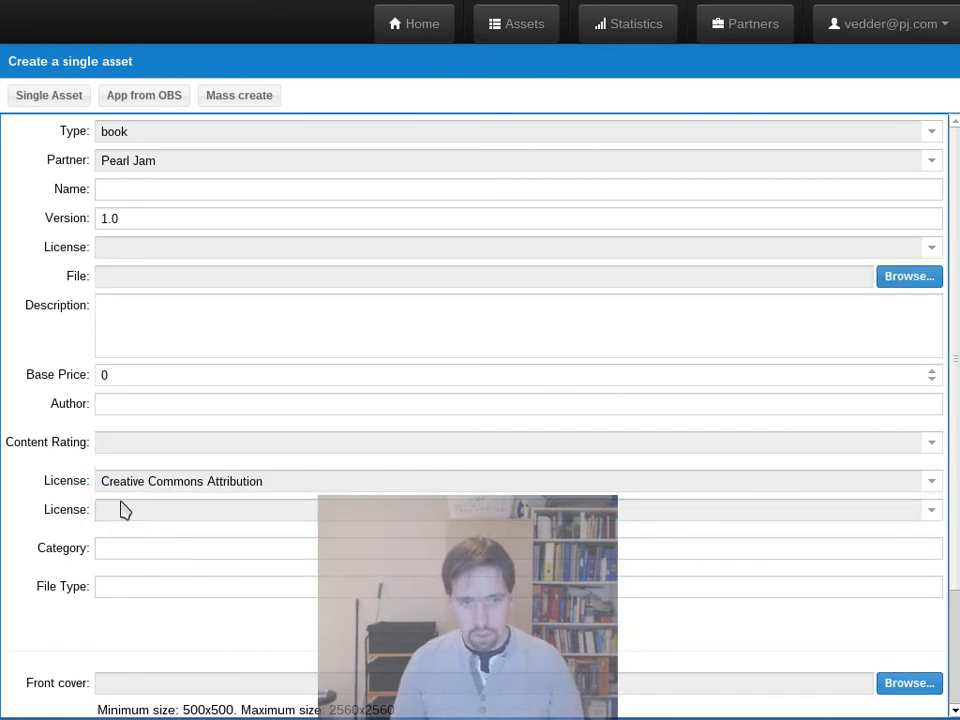
click(122, 547)
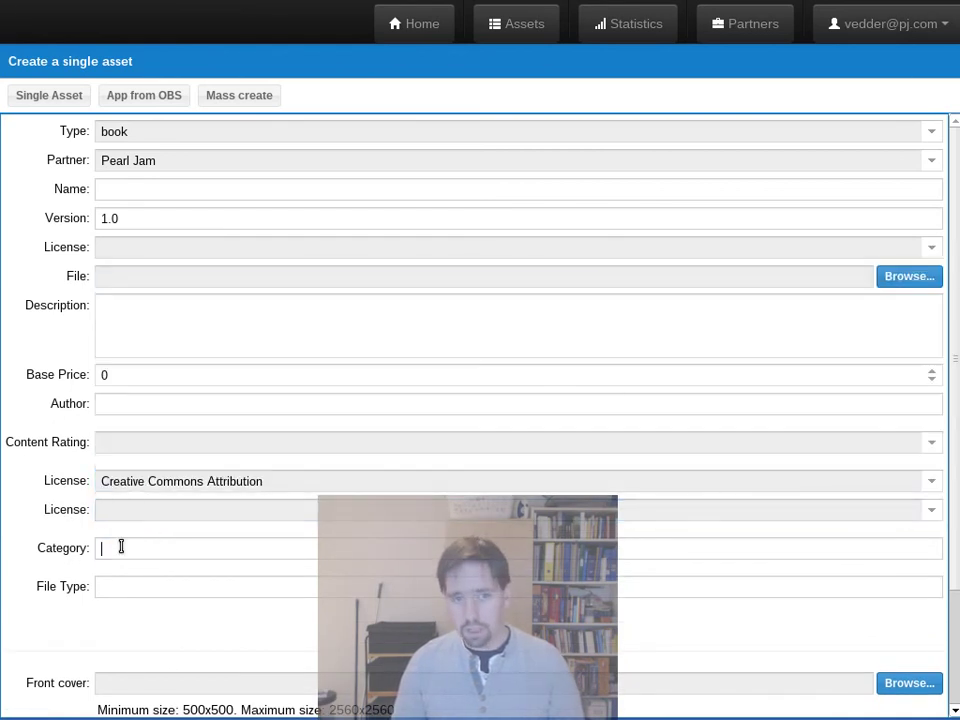
click(179, 139)
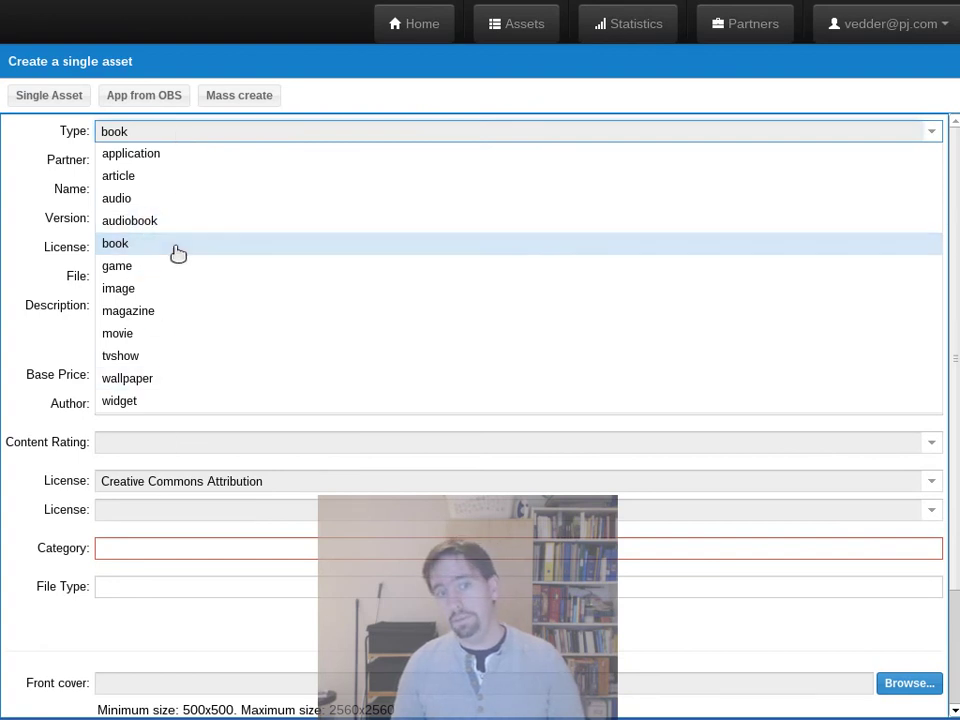
click(68, 186)
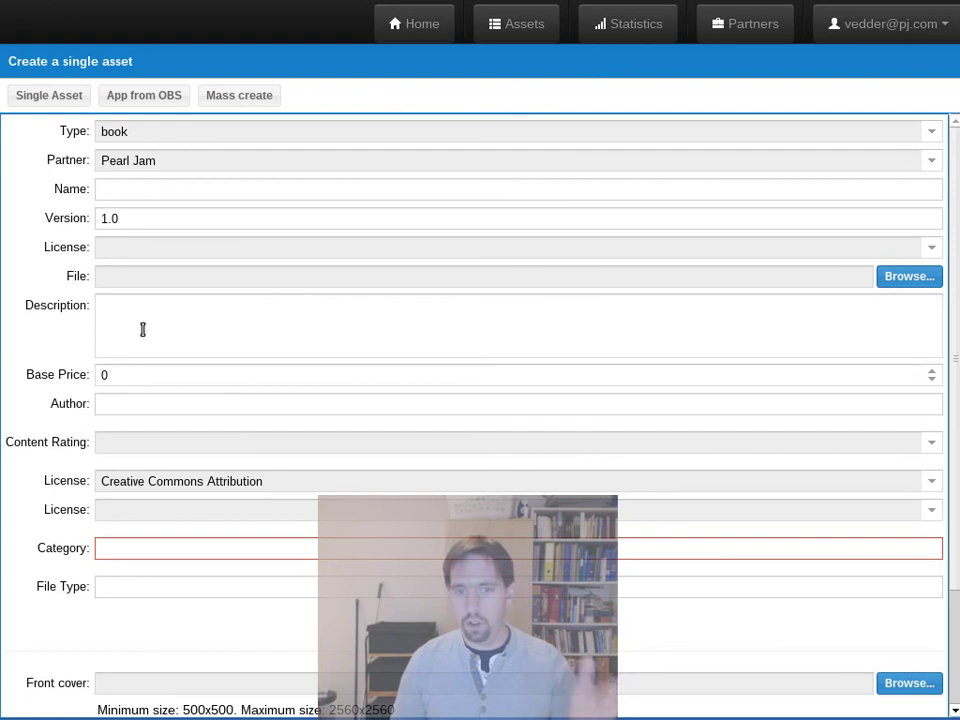
scroll(80, 510, down, 3)
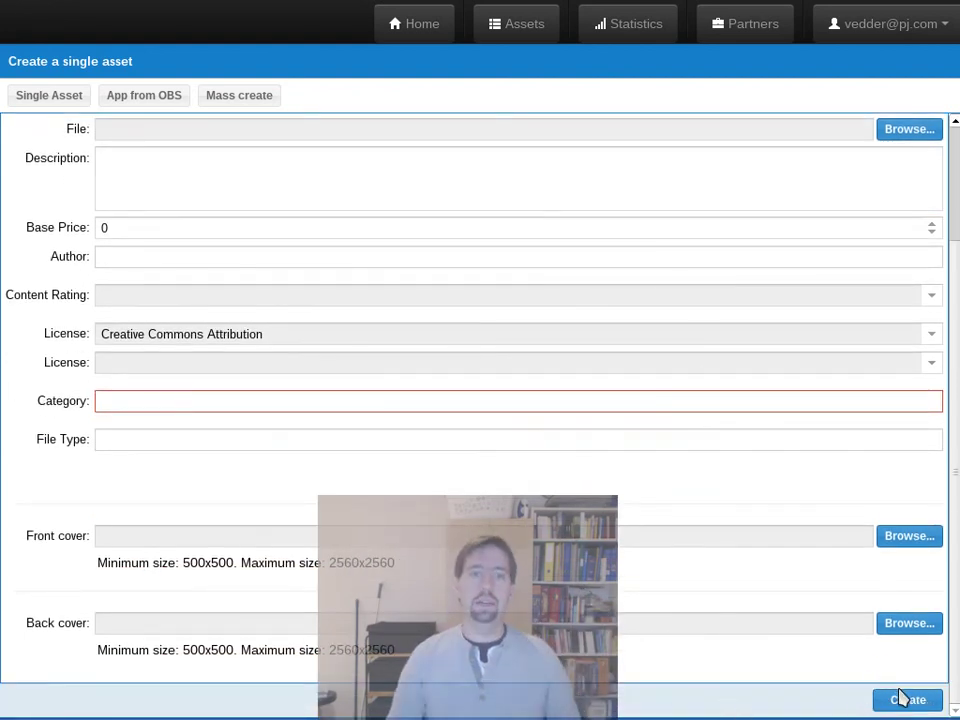
scroll(120, 230, up, 3)
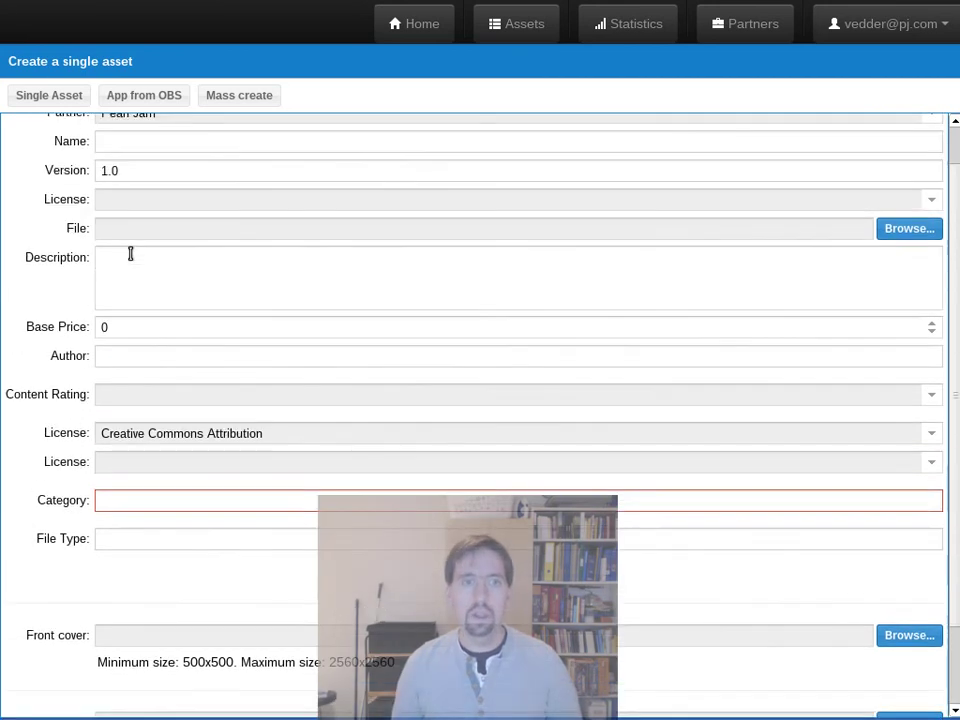
Step: Switch the asset's partner to Solo Project by PJ, then back to Pearl Jam
click(118, 163)
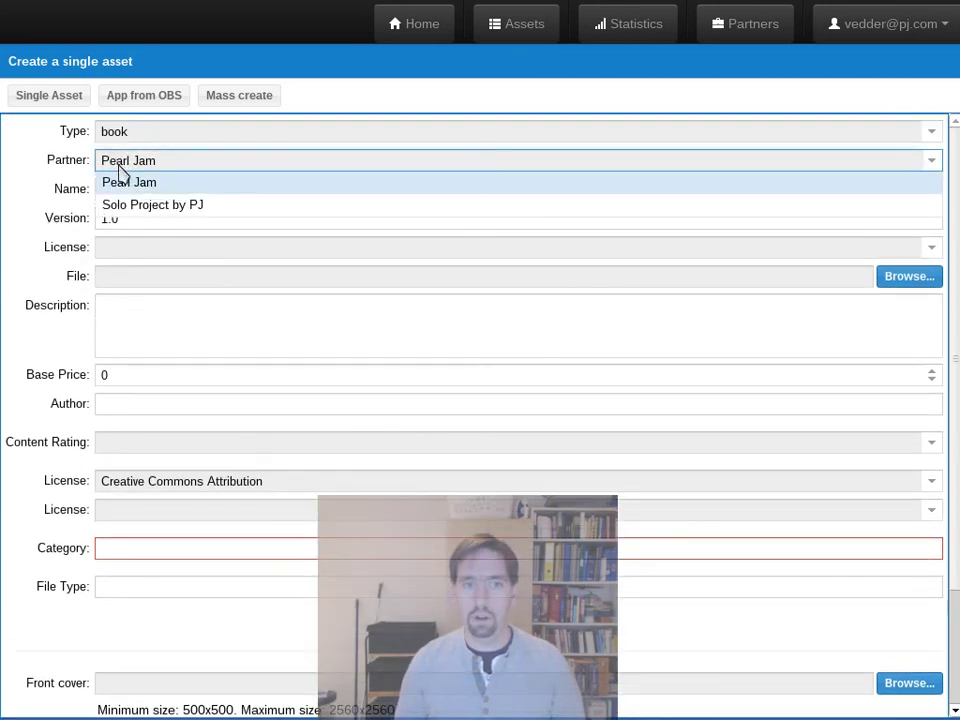
click(130, 205)
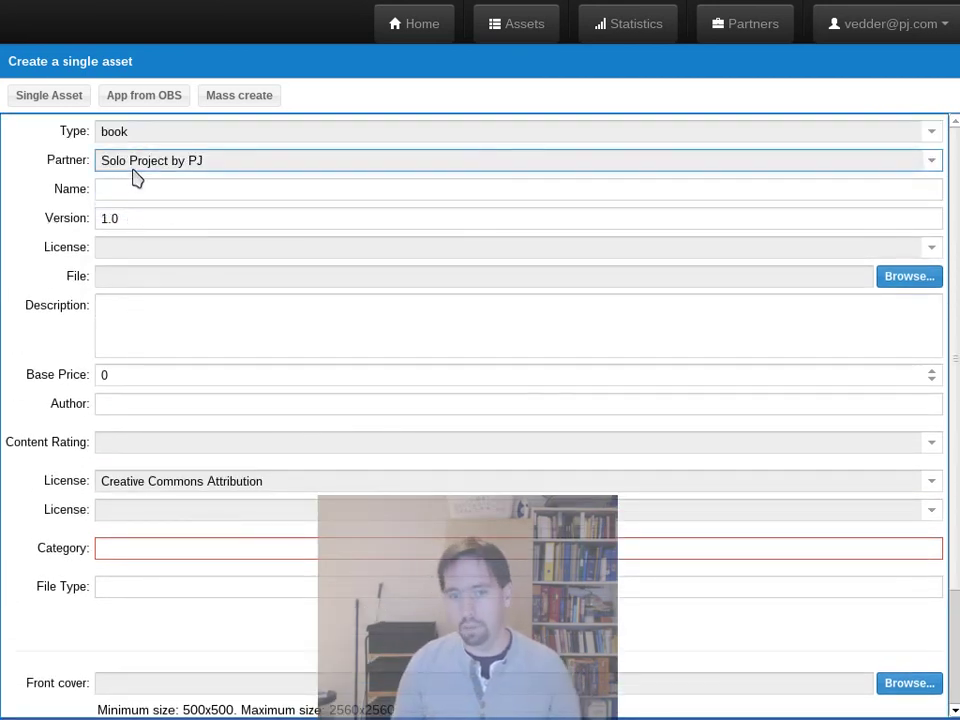
click(136, 166)
click(133, 180)
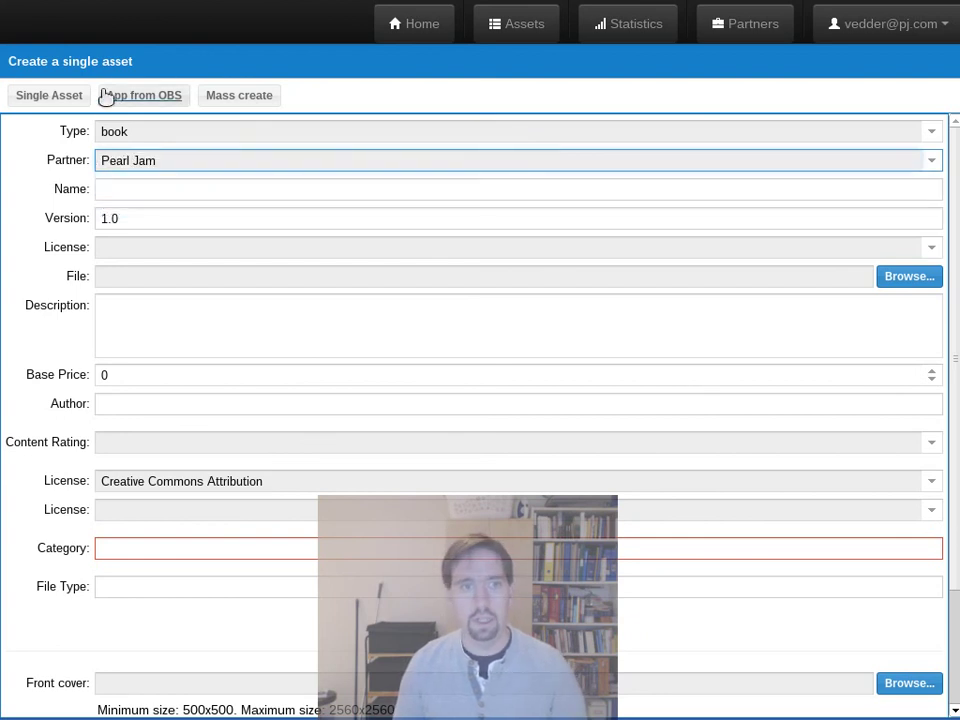
Step: Change the asset type to audio and review the icon fields from 512x512 to 22x22
click(107, 133)
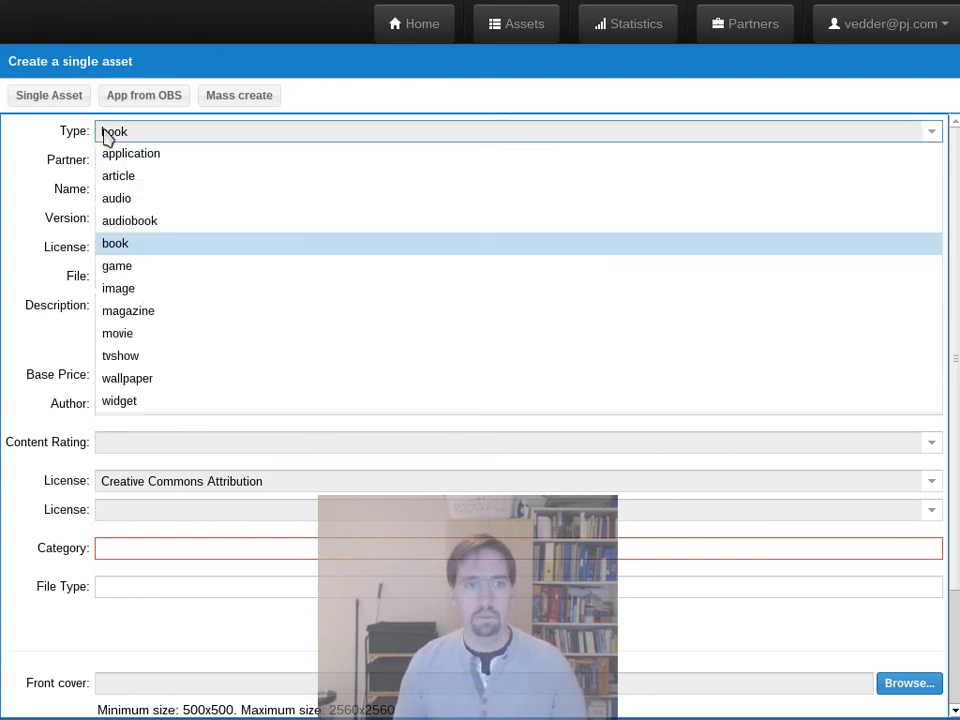
click(137, 201)
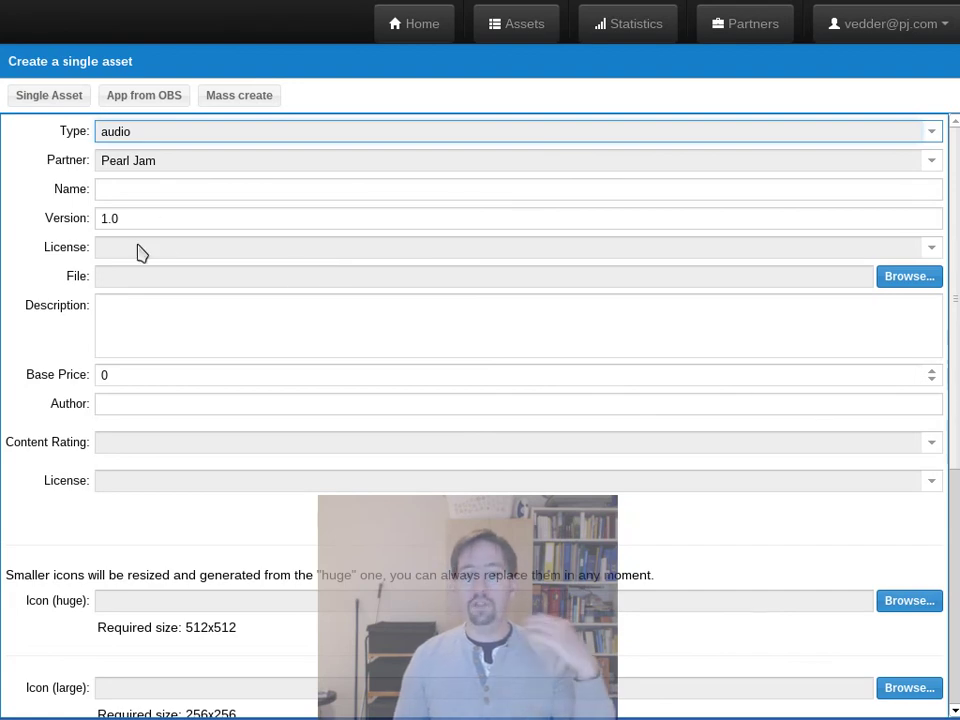
scroll(739, 606, down, 5)
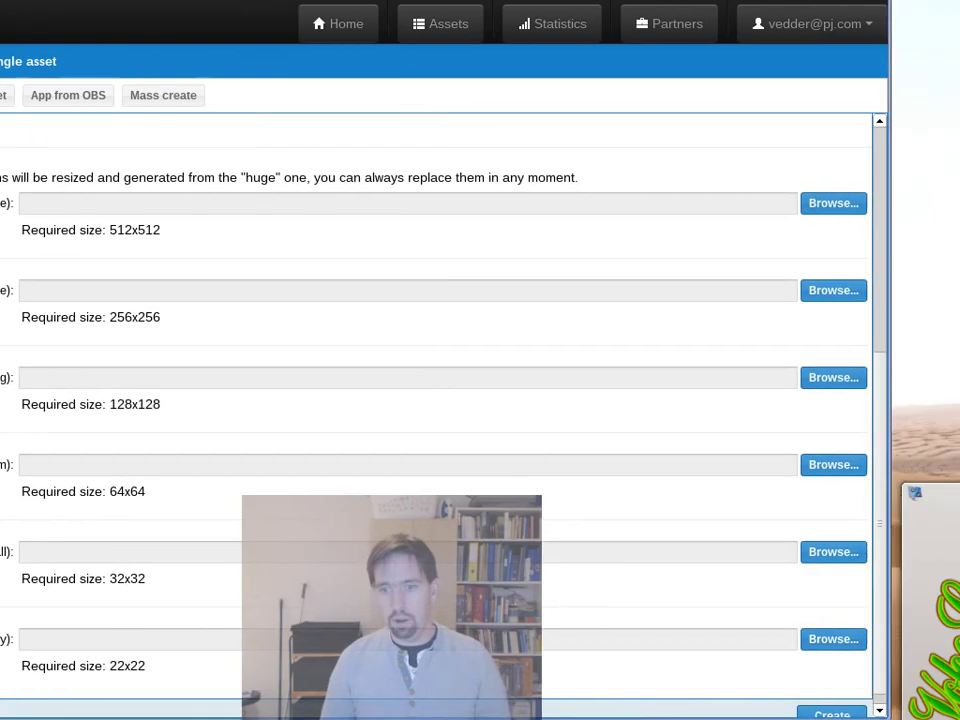
scroll(760, 675, down, 1)
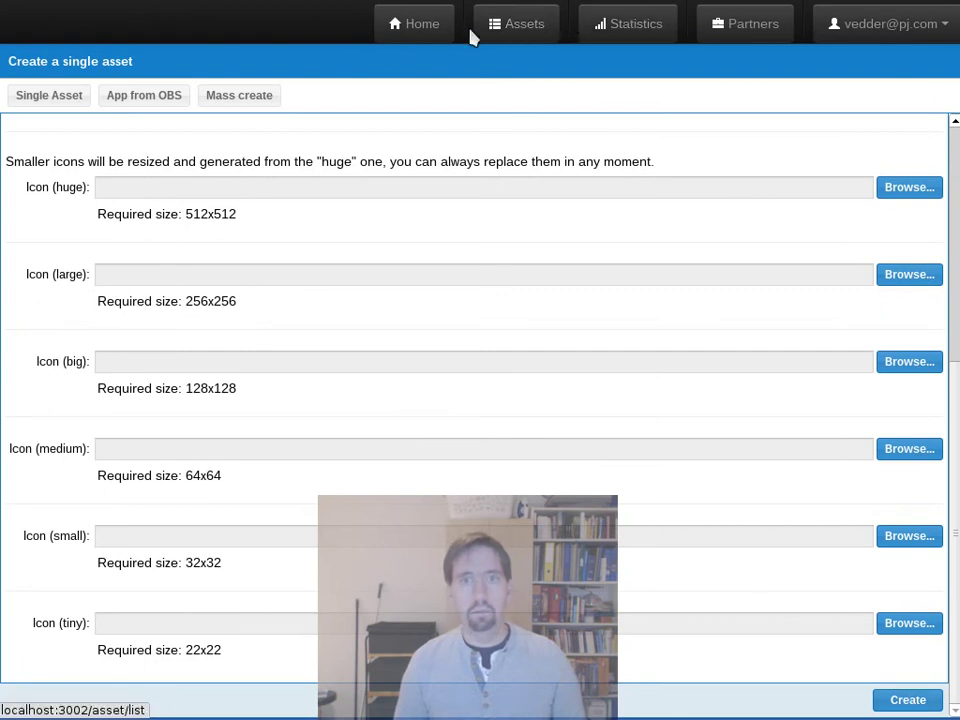
Step: Leave the unsubmitted asset form and return to the Assets list
click(519, 34)
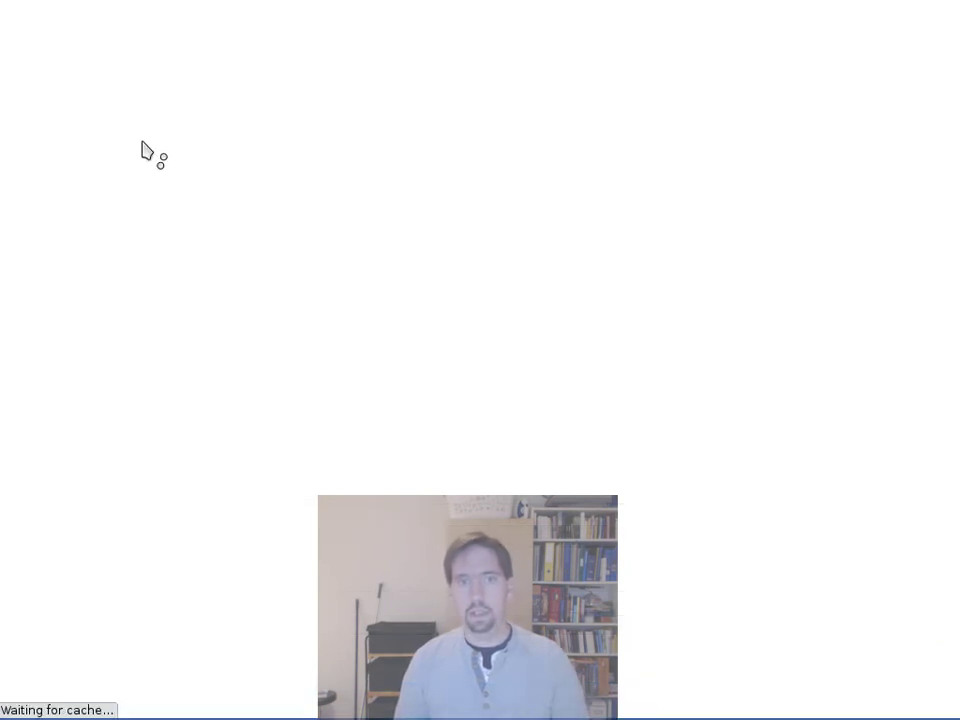